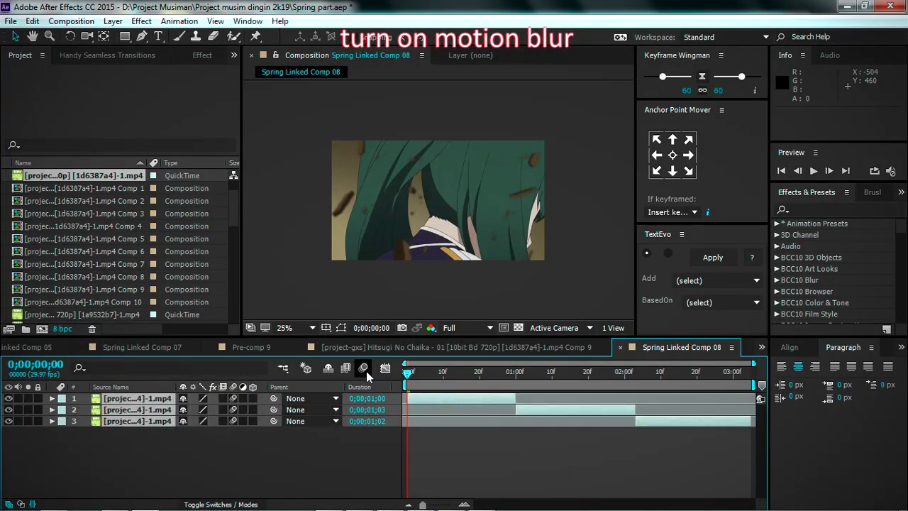
Set the composition preview resolution to Third, preview the three clips and return to the start of the timeline
left_click(349, 463)
left_click(488, 327)
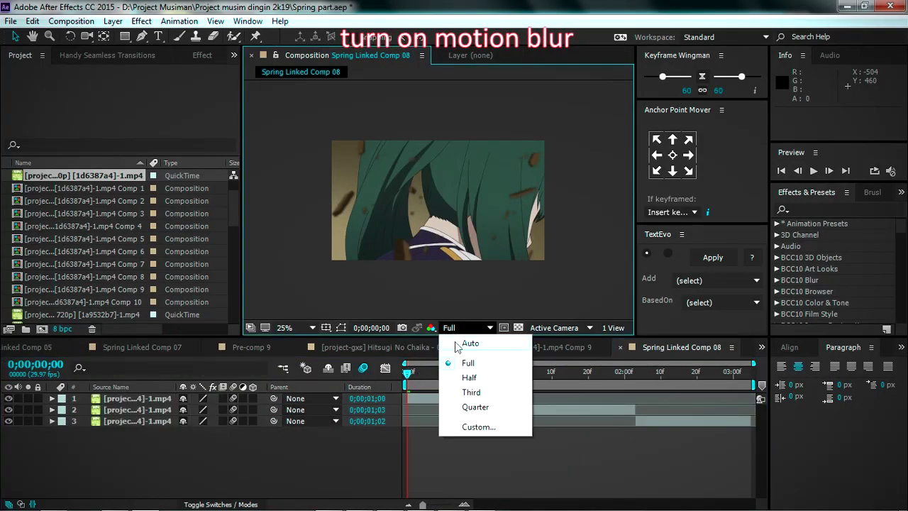
left_click(471, 392)
key("space")
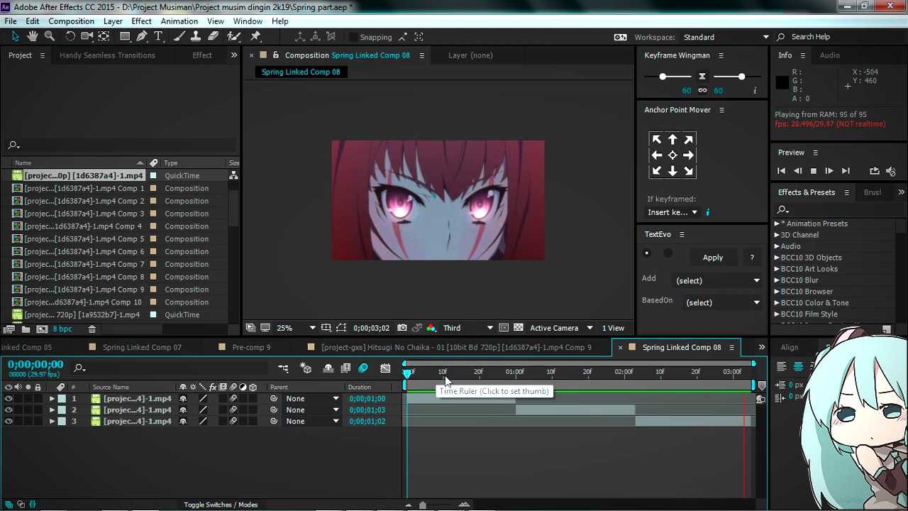
left_click(415, 372)
left_click_drag(392, 371, 384, 373)
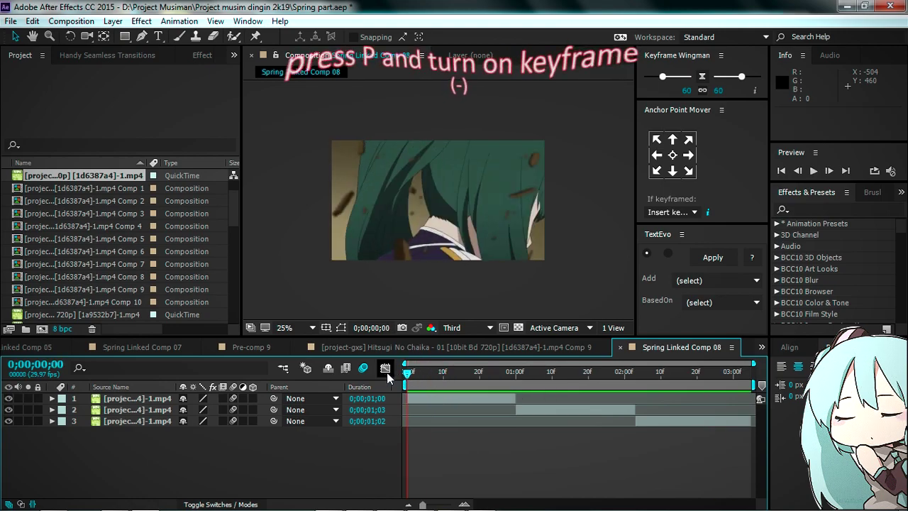
Enable Position and Scale keyframing on layer 1 at 0;00;00;00 and reveal all its keyframed properties
left_click(424, 398)
key("s")
left_click(83, 409)
key("s")
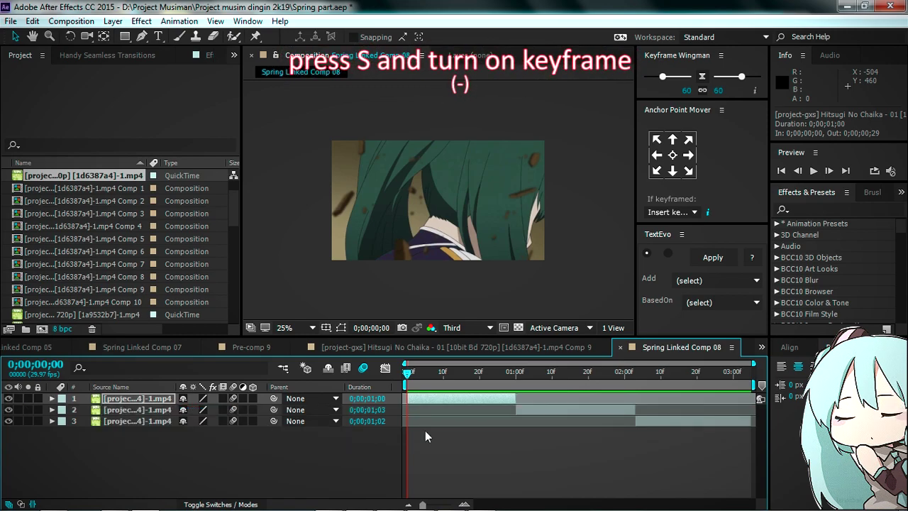
key("u")
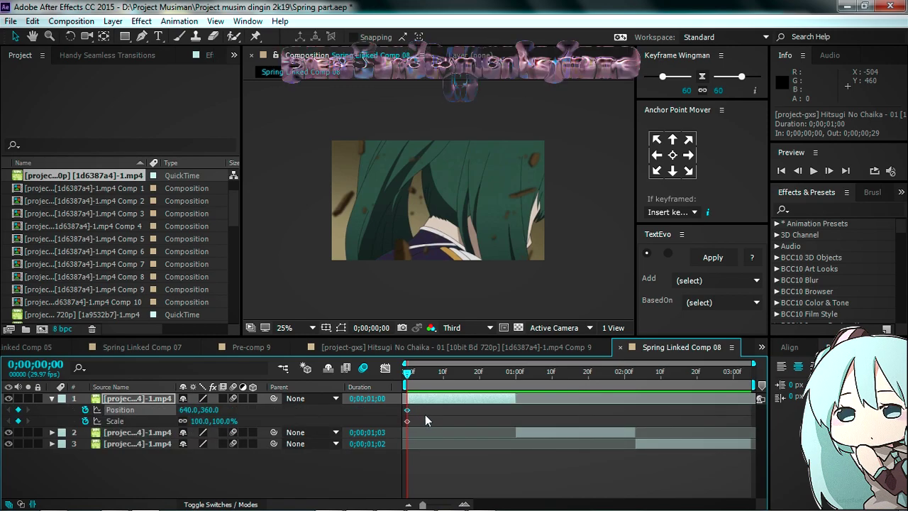
Place layer 1's Scale keyframes at 0;00;00;00, 0;00;00;14 and 0;00;01;00
left_click_drag(406, 421, 451, 422)
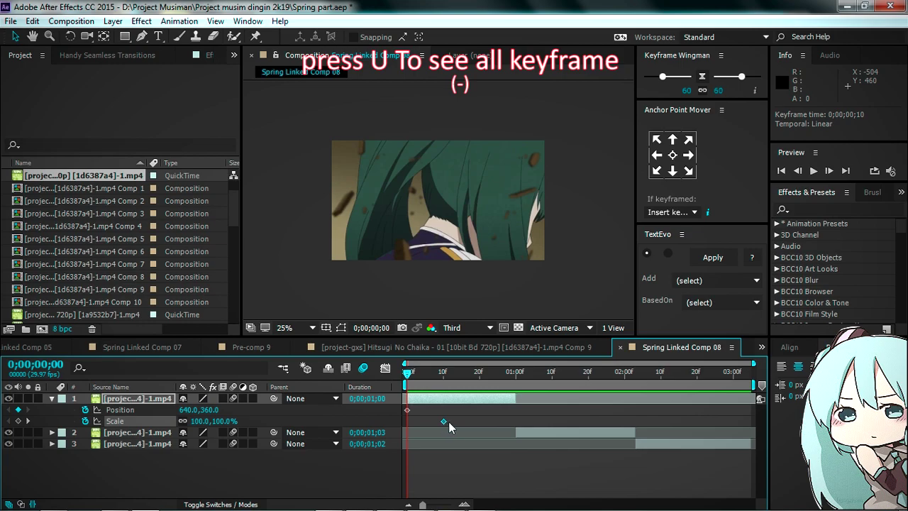
left_click_drag(593, 403, 603, 403)
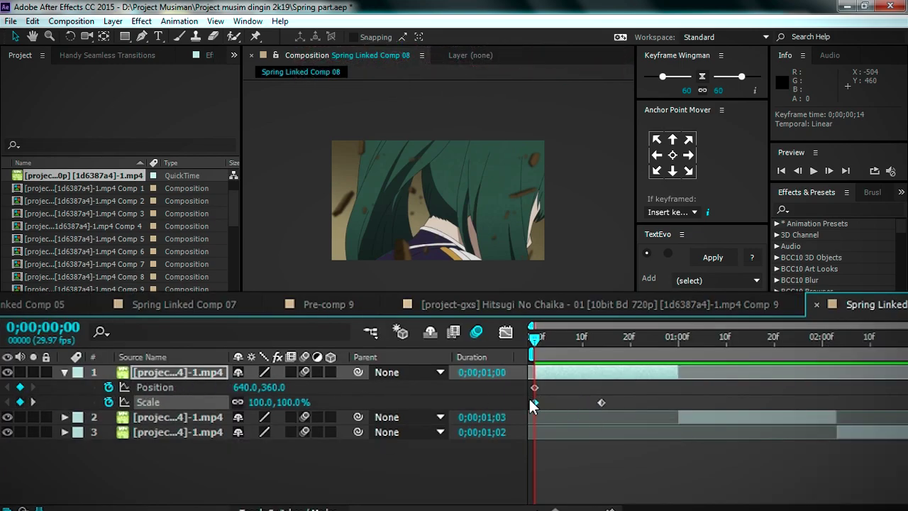
left_click_drag(535, 402, 678, 403)
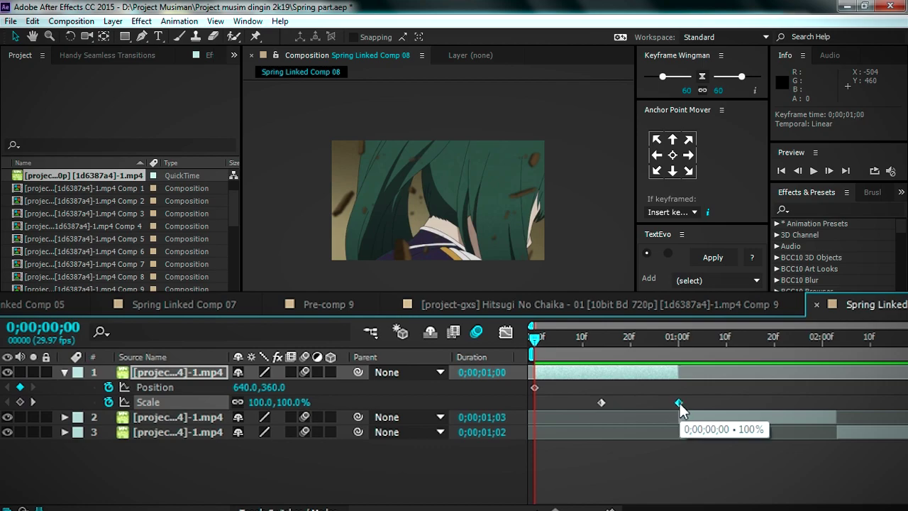
left_click(20, 402)
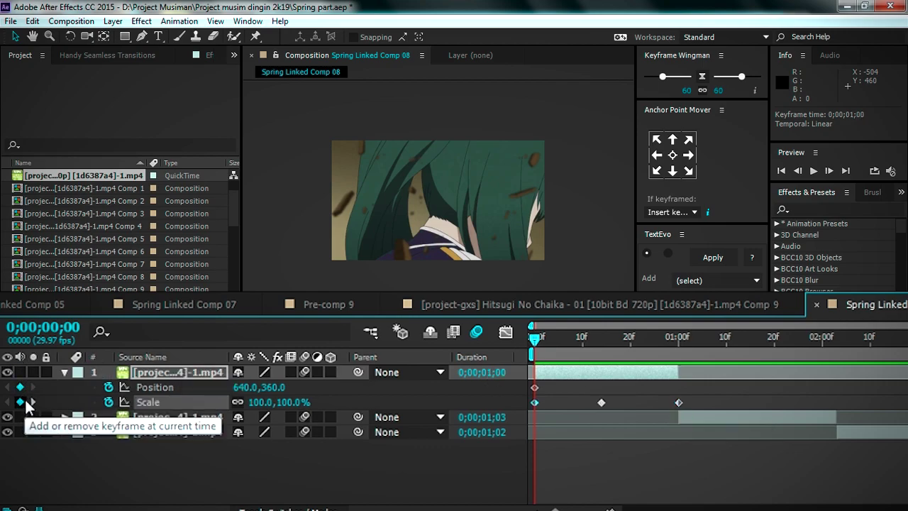
Add Position keyframes to layer 1 at frames 2 and 5
left_click(829, 170)
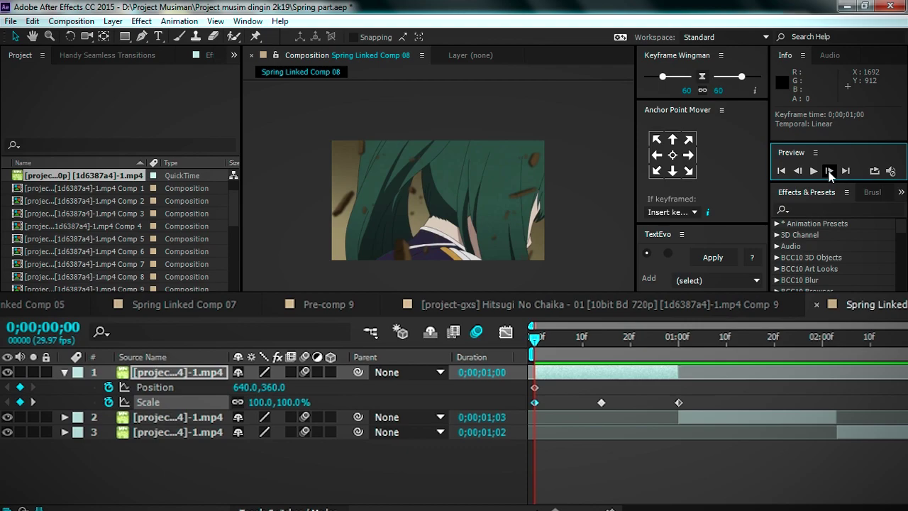
left_click(829, 170)
left_click(19, 386)
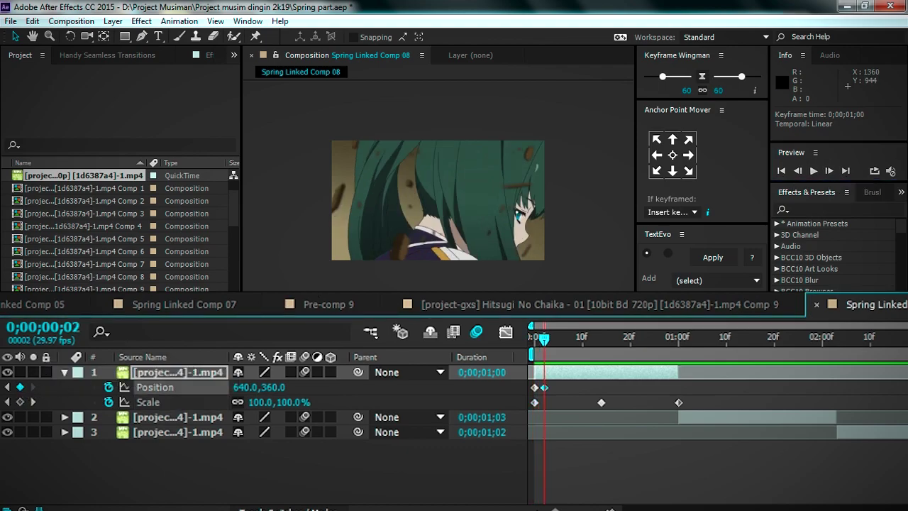
left_click(828, 171)
left_click(828, 170)
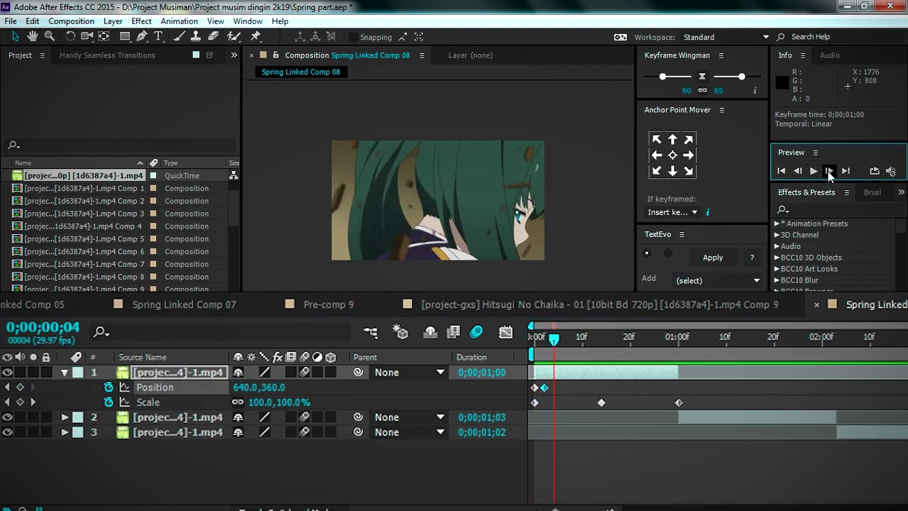
left_click(828, 170)
left_click(20, 386)
Add two more Position keyframes to layer 1 at frames 9 and 14
left_click(828, 171)
left_click(828, 170)
left_click(828, 170)
left_click(828, 170)
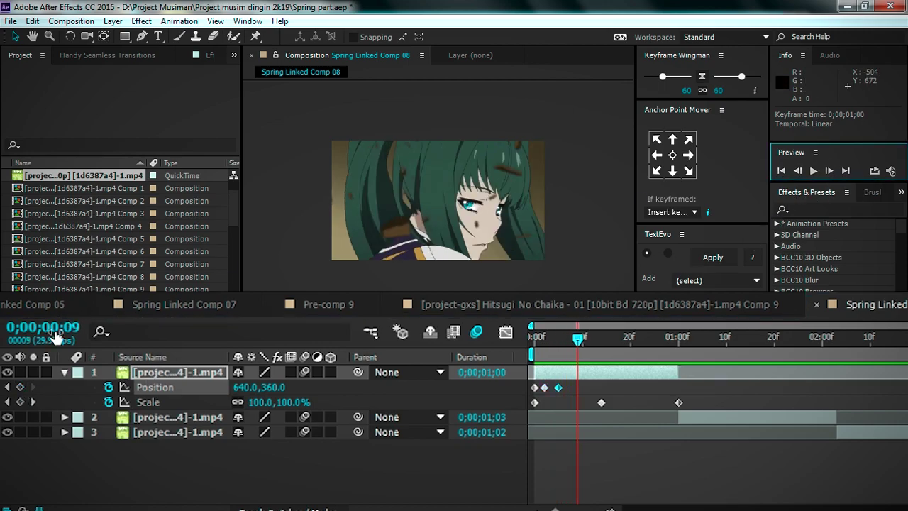
left_click(20, 386)
left_click(831, 170)
left_click(830, 170)
left_click(831, 170)
left_click(830, 170)
left_click(830, 171)
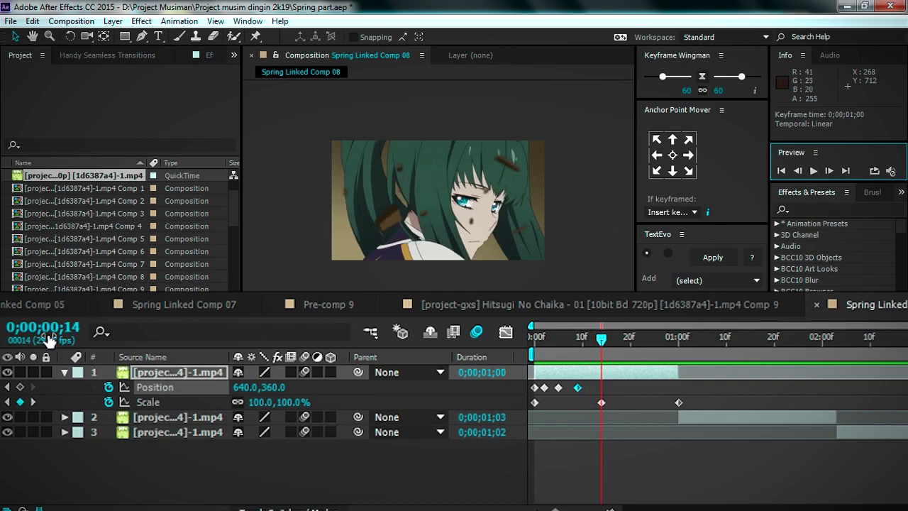
left_click(20, 386)
Set layer 1's vertical Position to 436 at the frame 2 keyframe
key("=")
mouse_move(559, 343)
left_mouse_down()
mouse_move(470, 347)
mouse_move(553, 350)
left_mouse_up()
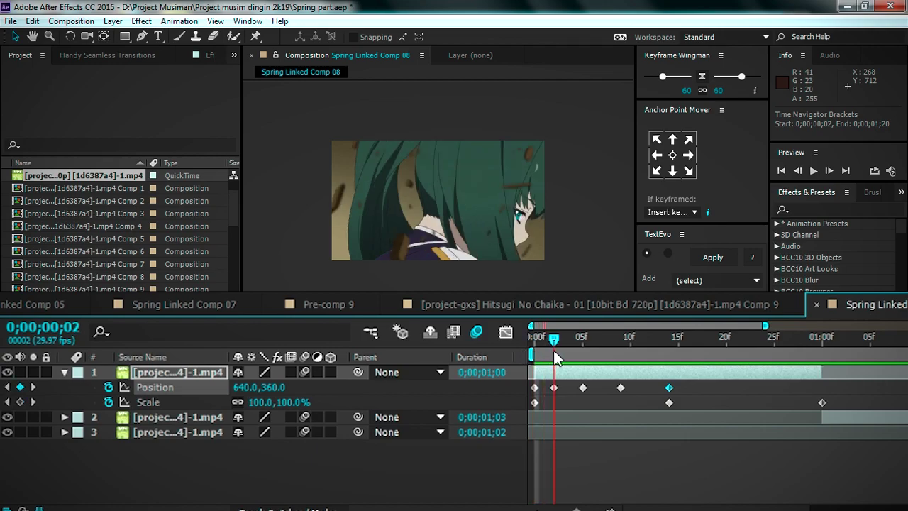
left_click(279, 388)
type("436")
key("Return")
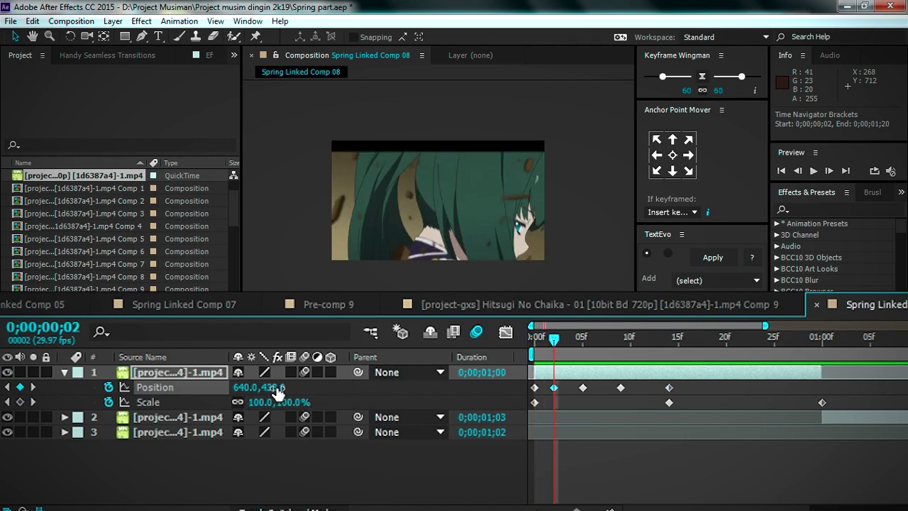
Set layer 1's vertical Position to 347 at the frame 5 keyframe and to 388 at the frame 9 keyframe
left_click(576, 341)
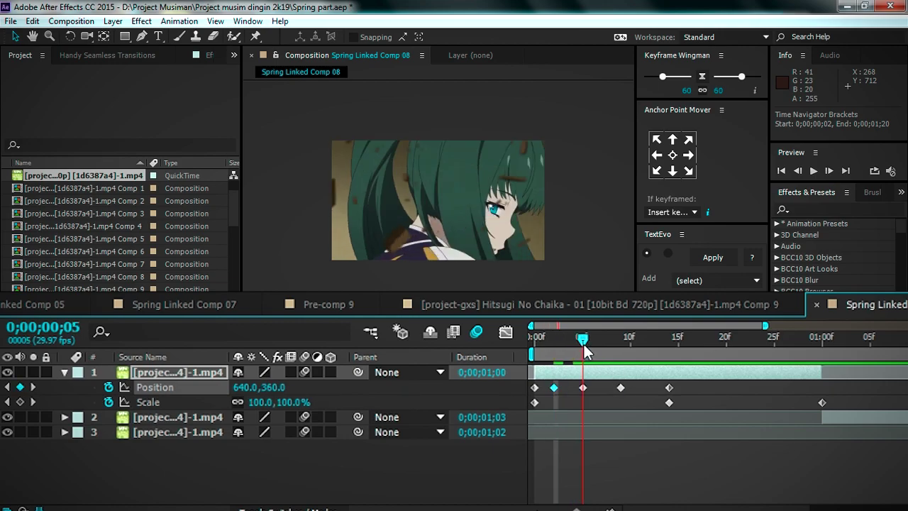
left_click(279, 389)
type("347")
key("Return")
left_click_drag(582, 339, 622, 341)
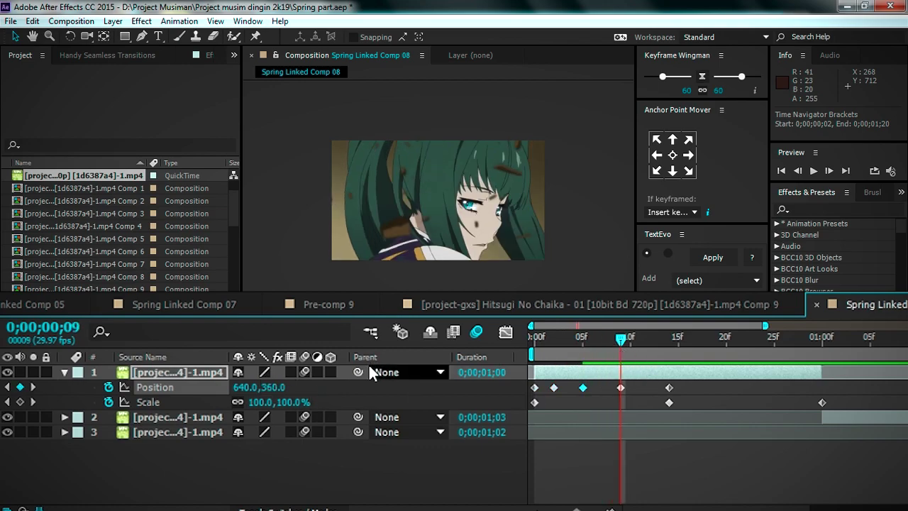
left_click(277, 387)
type("388")
key("Return")
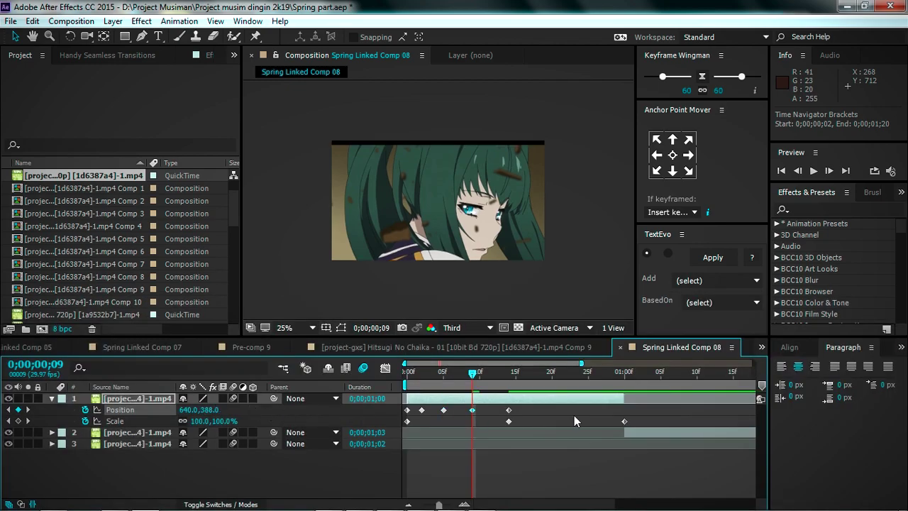
Apply Easy Ease to all Position and Scale keyframes of layer 1
left_click_drag(636, 410, 406, 424)
right_click(407, 424)
mouse_move(525, 352)
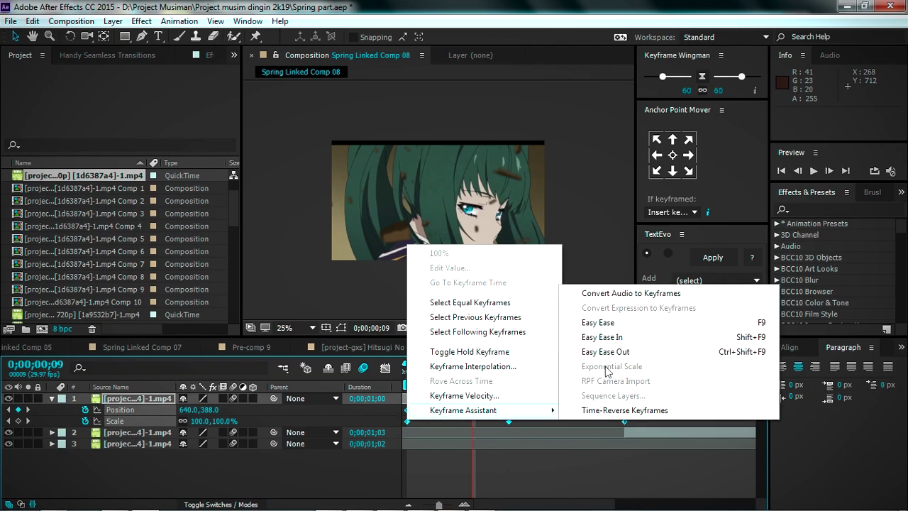
left_click(603, 323)
left_click(409, 383)
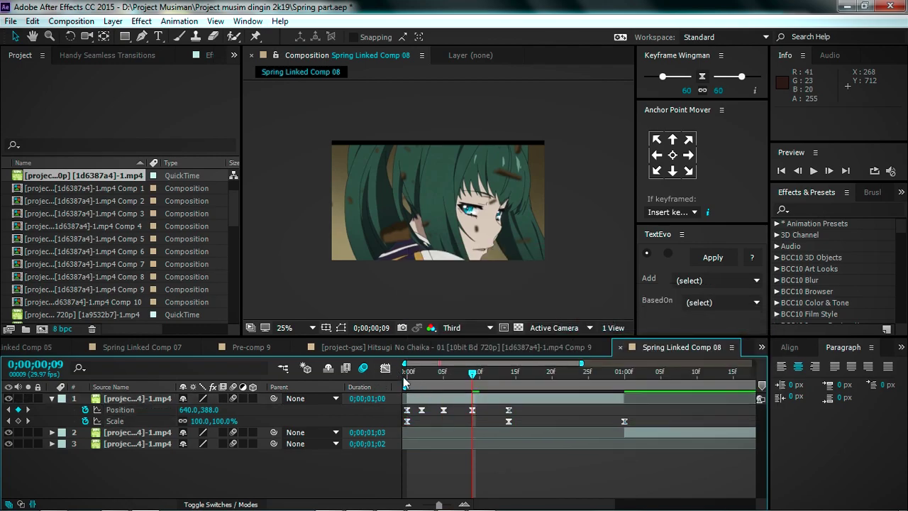
left_click(385, 368)
left_click(114, 420)
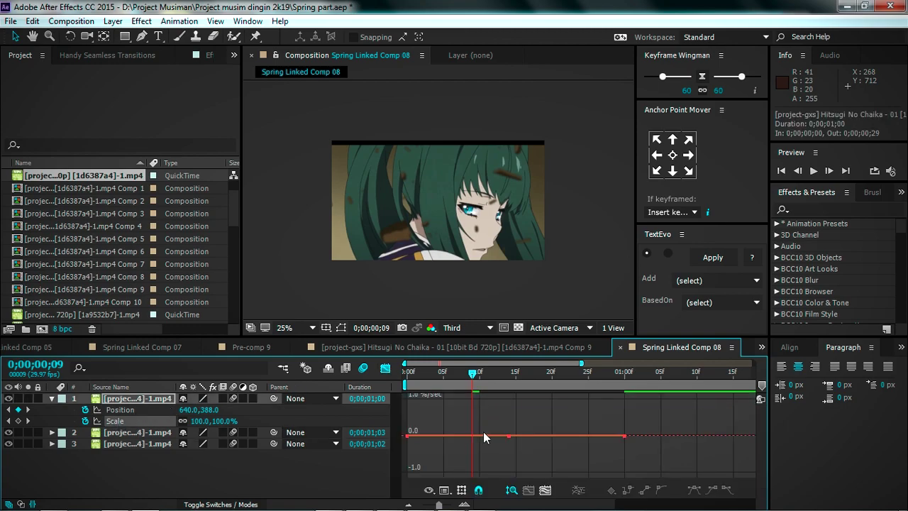
left_click(386, 368)
Set layer 1's Scale to 180% at the first keyframe and to 150% at the 0;00;01;00 keyframe
key("Home")
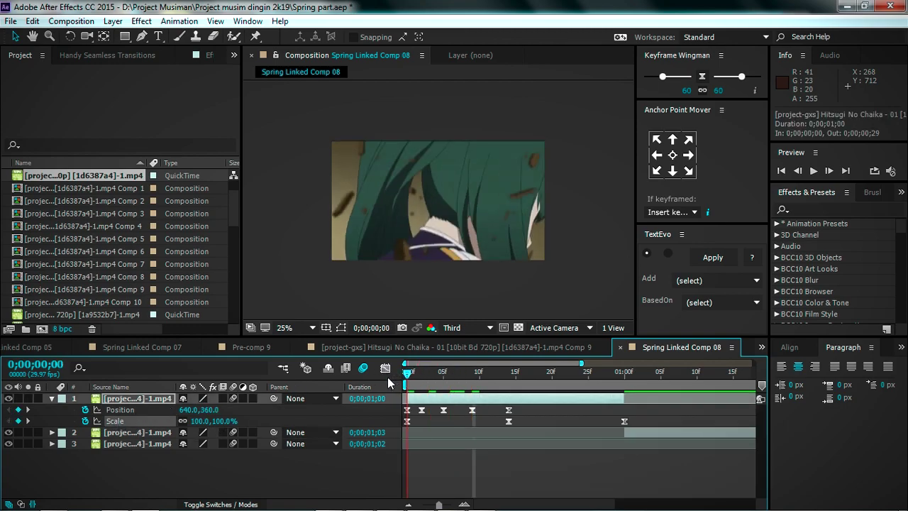
left_click(218, 421)
type("180")
key("Return")
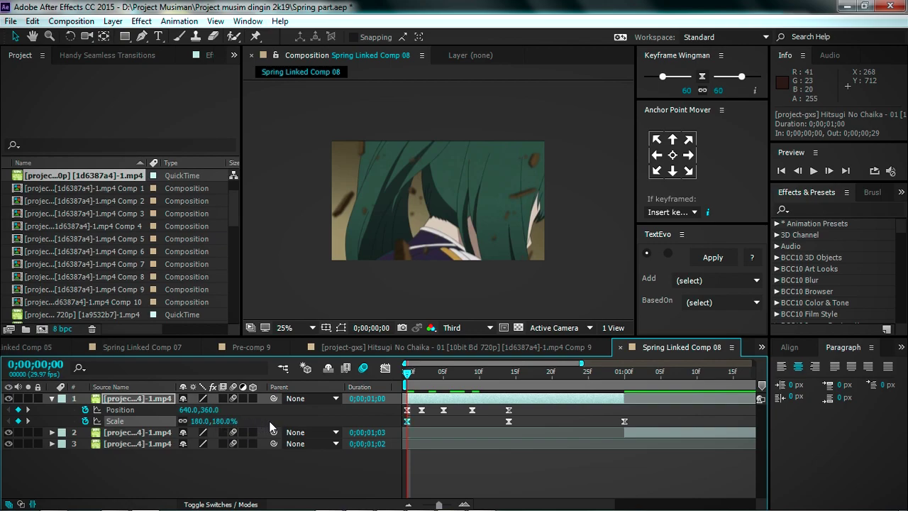
left_click_drag(553, 380, 627, 395)
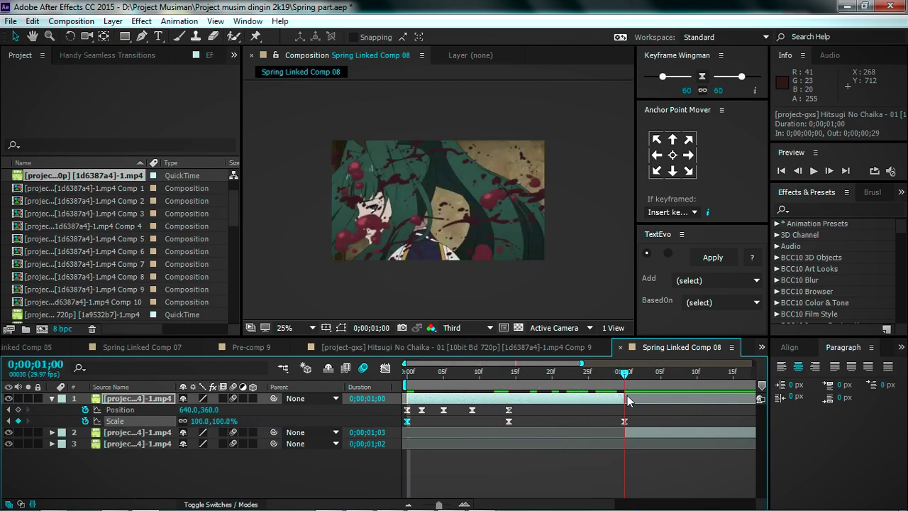
left_click(227, 421)
key("Return")
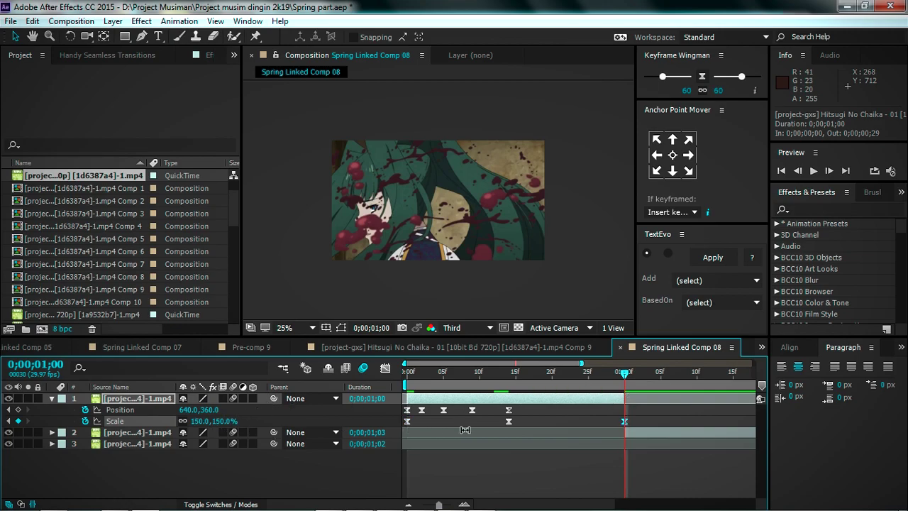
Reshape the Scale speed curve around the middle keyframe in the Graph Editor and preview the resulting zoom
left_click(385, 367)
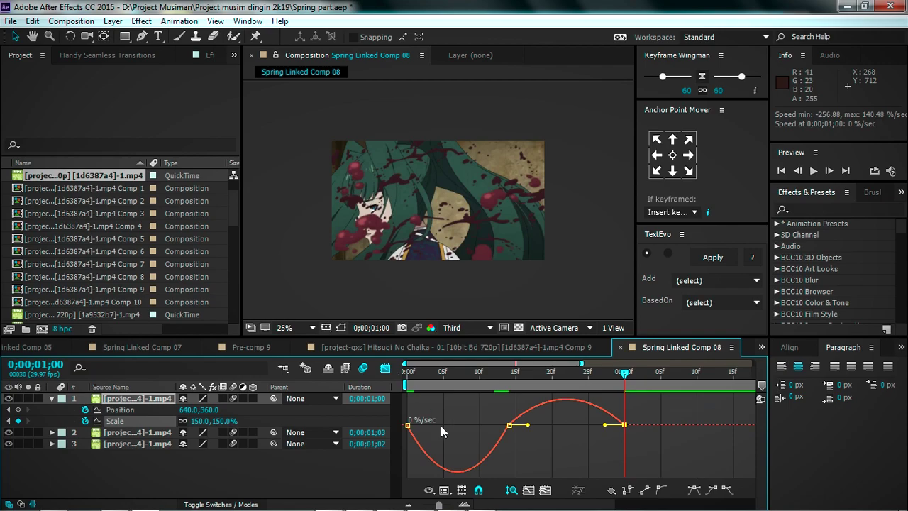
left_click(509, 424)
left_click_drag(495, 425, 519, 406)
left_click(410, 411)
left_click_drag(595, 406, 573, 440)
left_click(385, 367)
key("space")
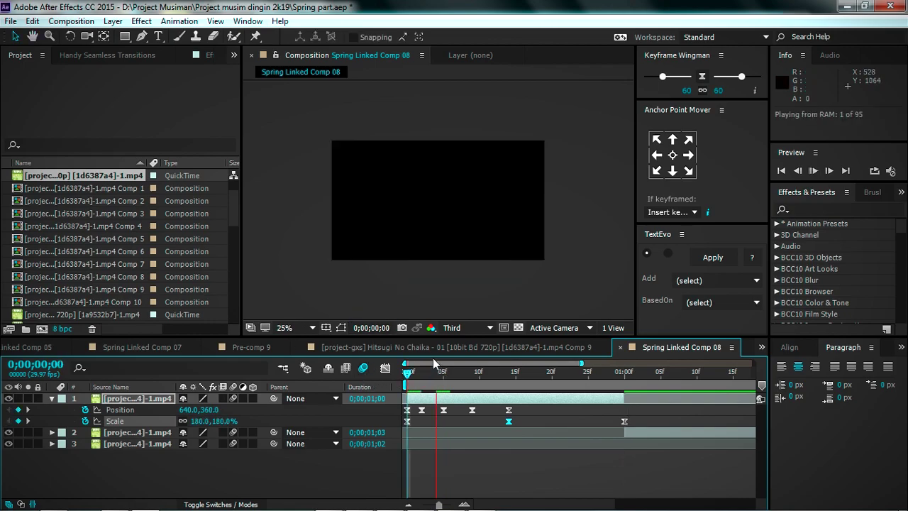
key("space")
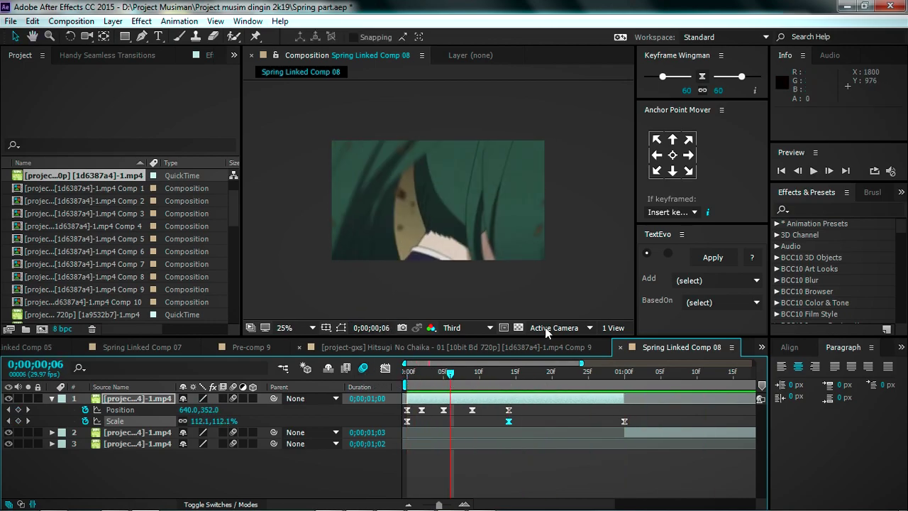
Apply Motion Tile to layer 1 with Output Width 250, Output Height 290 and Mirror Edges enabled, and preview it from the start
left_click(805, 205)
type("motion t")
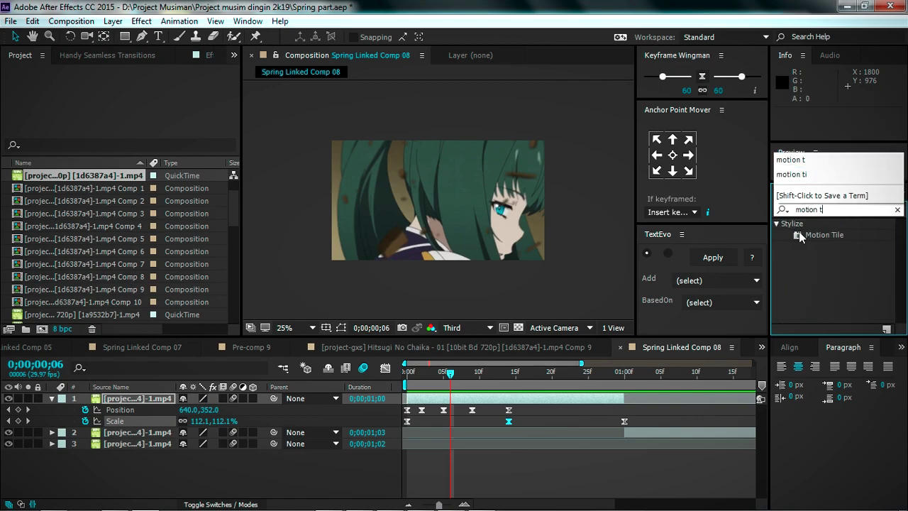
left_click_drag(800, 236, 461, 388)
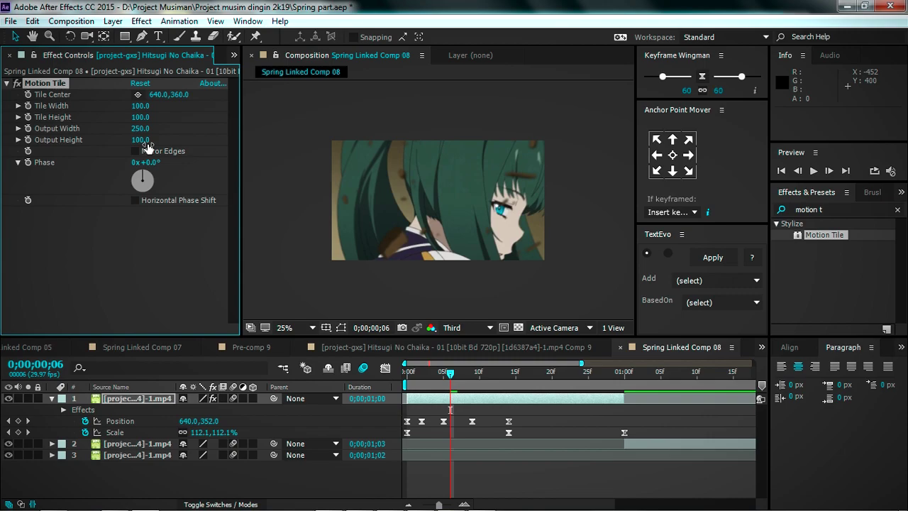
left_click_drag(451, 374, 406, 374)
key("space")
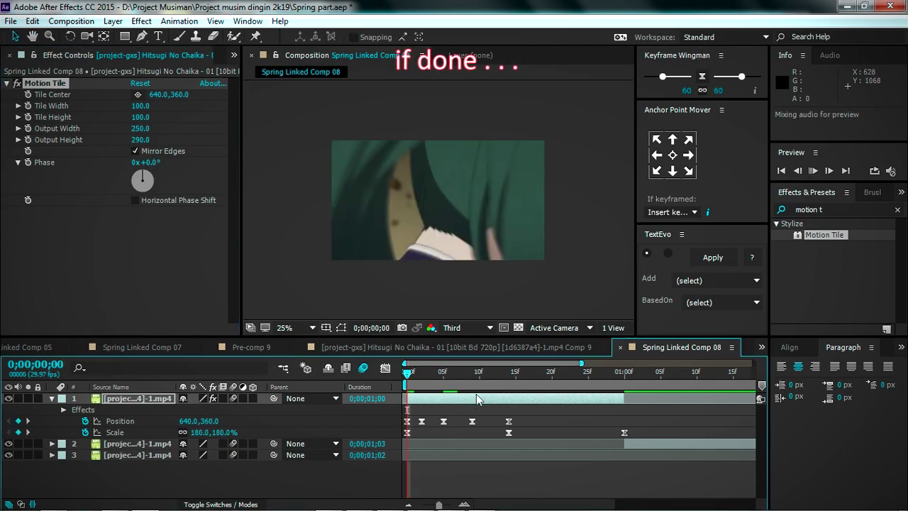
key("space")
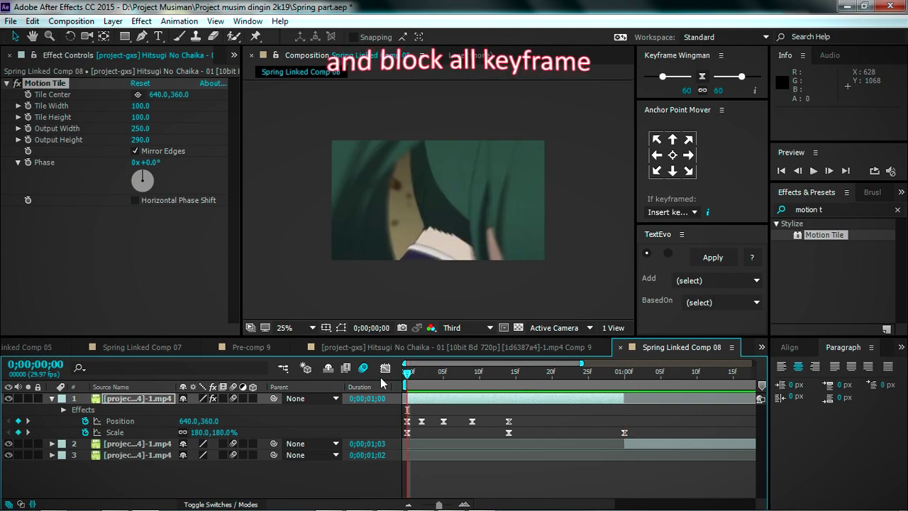
Select all Position and Scale keyframes of layer 1 and start saving them as an animation preset
left_click_drag(642, 415, 562, 425)
left_click_drag(634, 420, 404, 433)
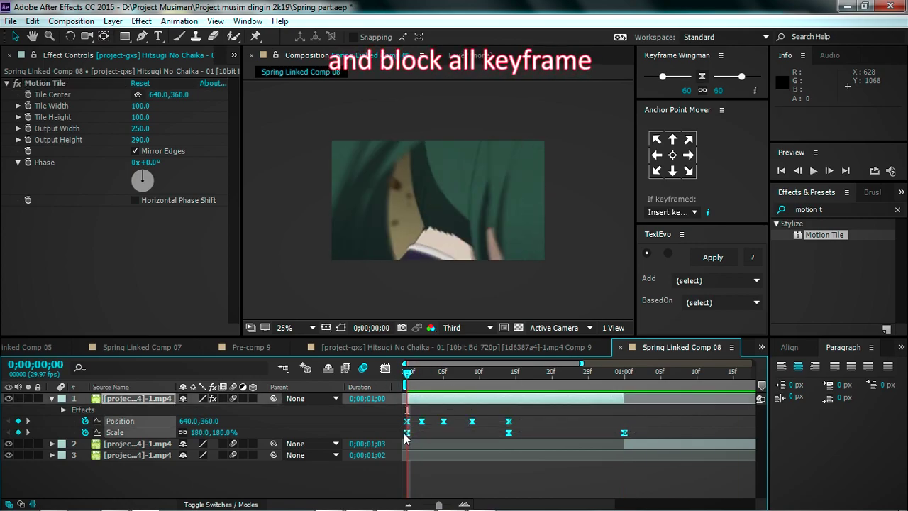
left_click(179, 21)
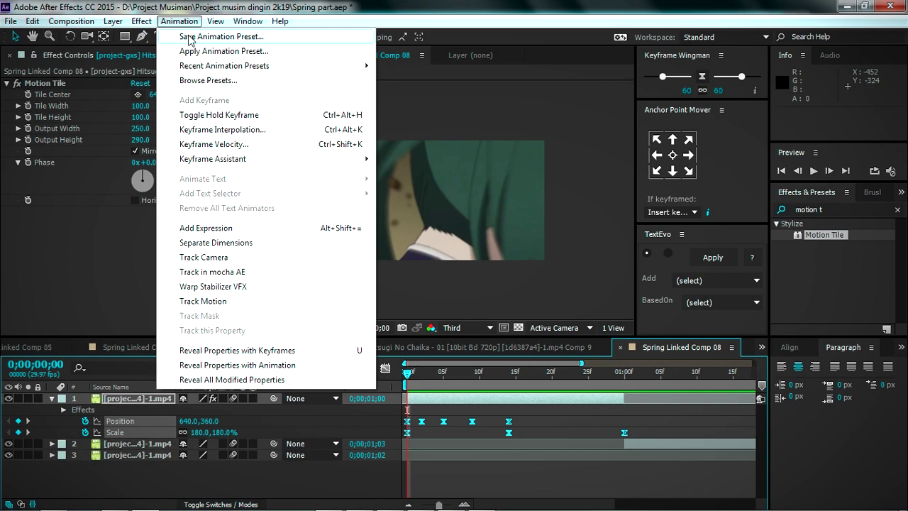
left_click(190, 39)
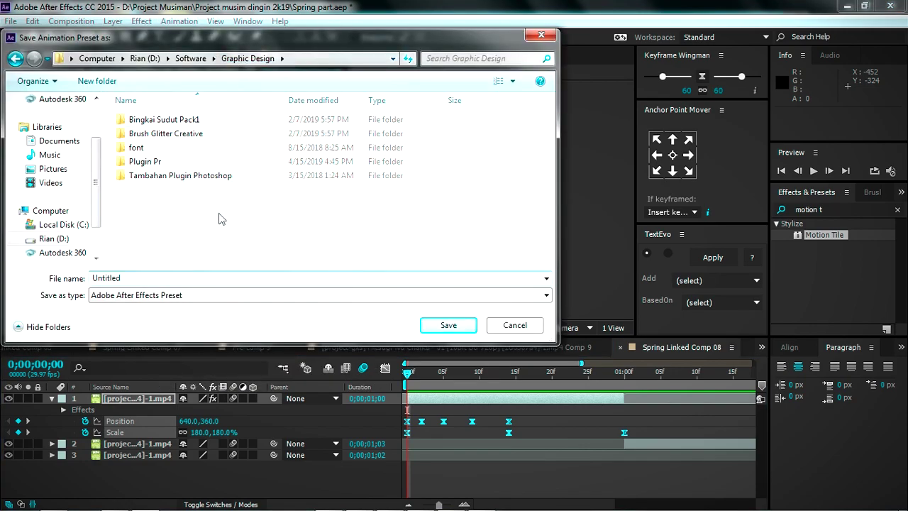
Name the preset "Vertical + shake" and save it as an Adobe After Effects Preset in the Graphic Design folder
double_click(146, 282)
key("BackSpace")
type("Vertical")
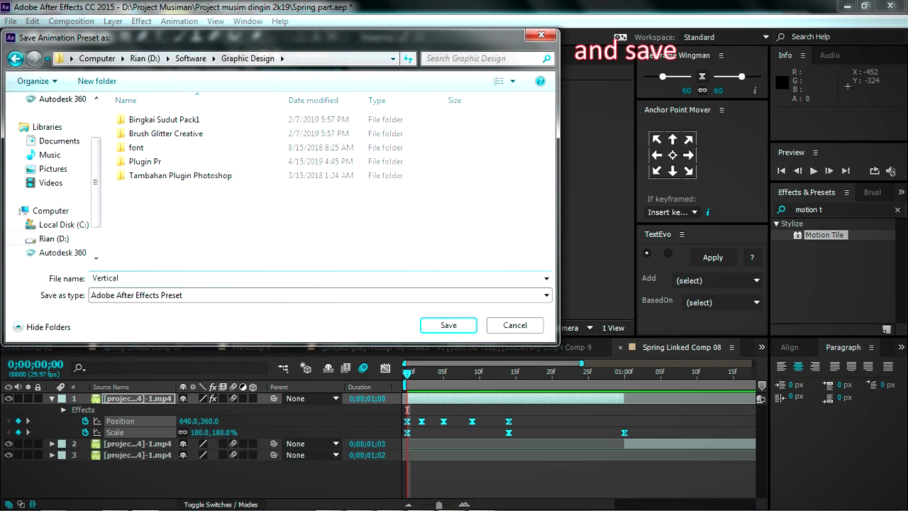
type(" + hsake")
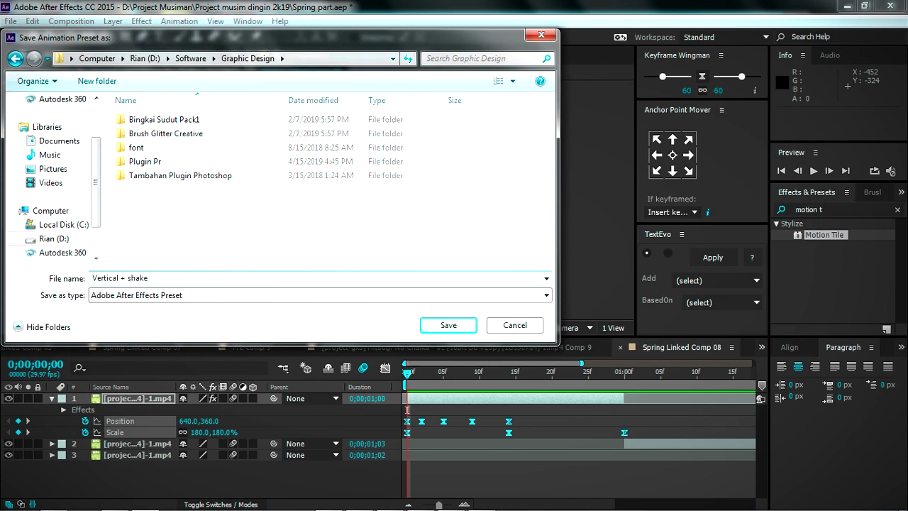
left_click(186, 294)
left_click(290, 275)
left_click(438, 326)
left_click(495, 315)
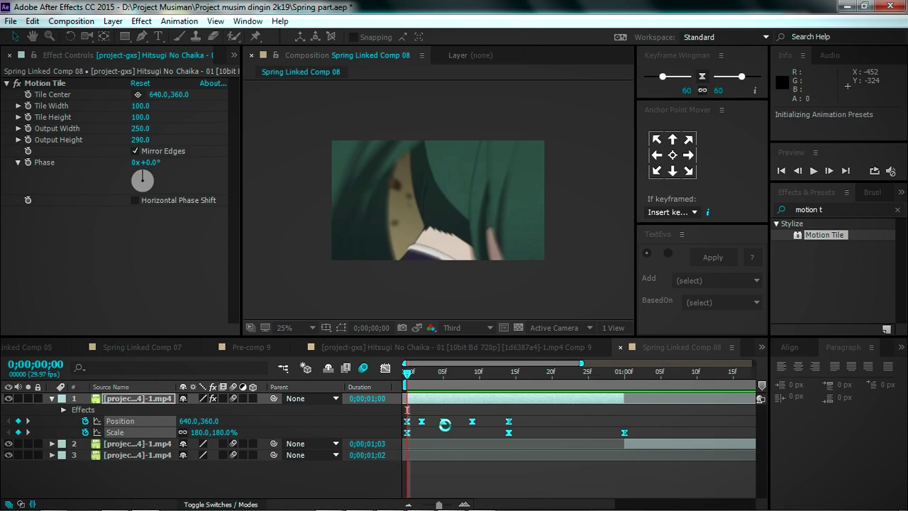
Apply the saved "Vertical + shake" preset to layer 2 at 0;00;01;00 and reveal the layer's keyframes
scroll(481, 424, "down", 2)
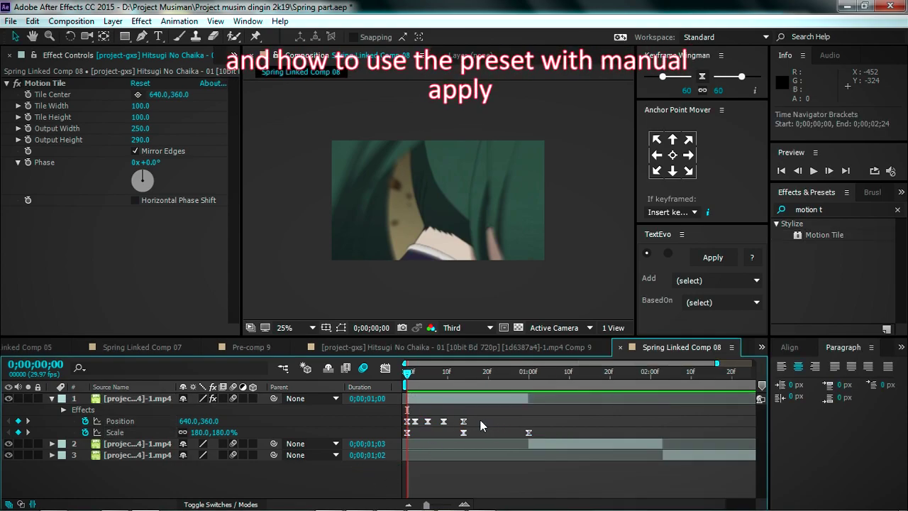
left_click(529, 381)
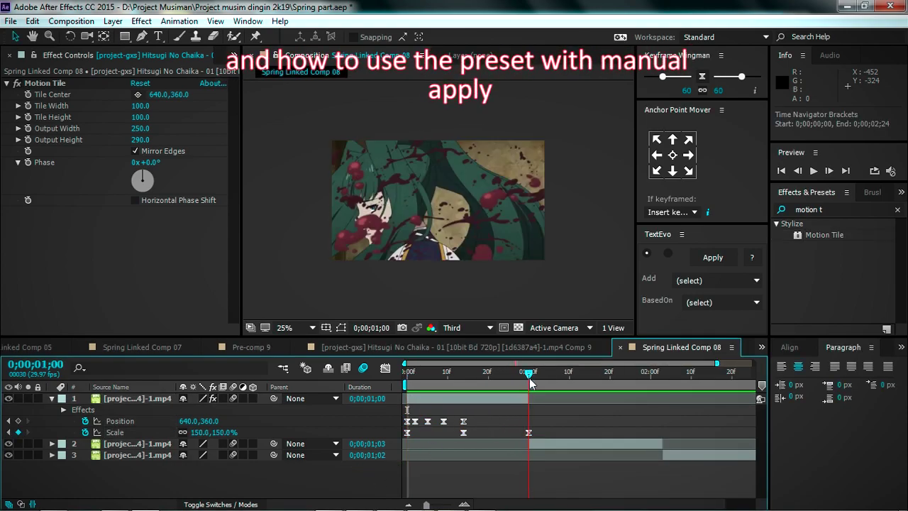
left_click(552, 441)
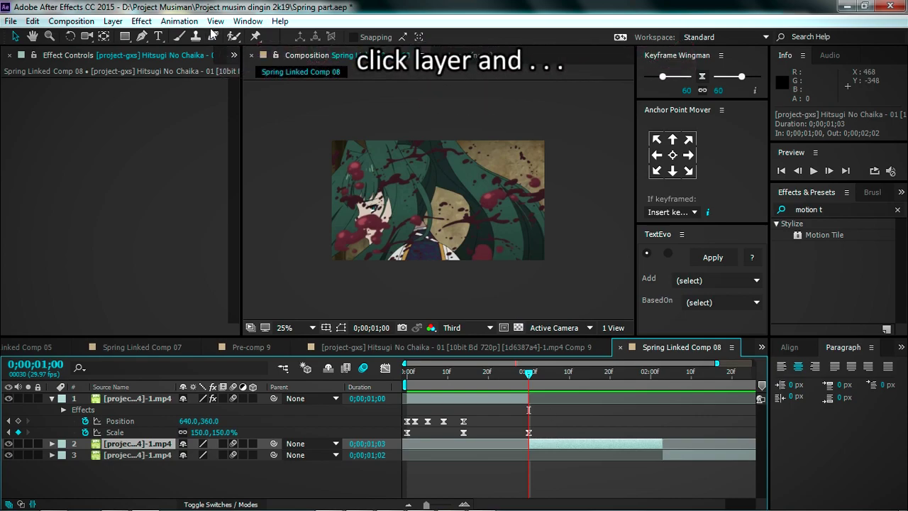
left_click(178, 21)
left_click(192, 54)
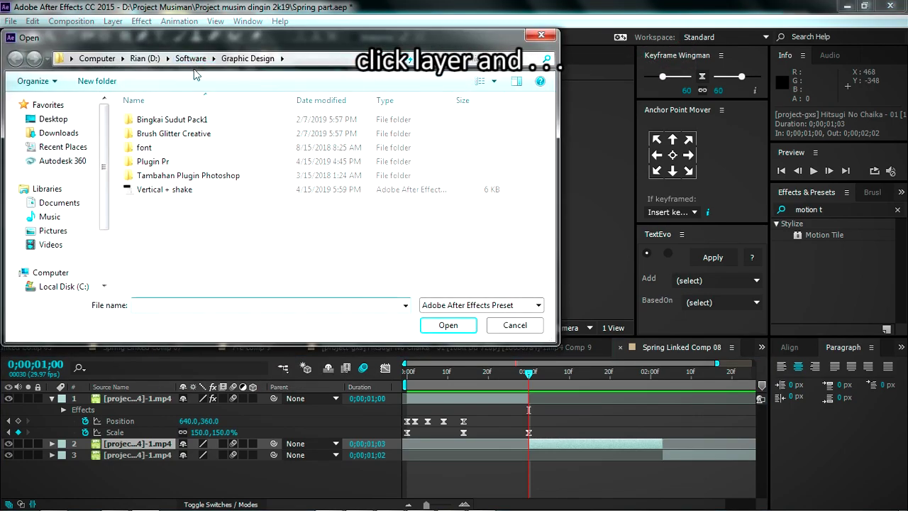
left_click(162, 190)
left_click(448, 325)
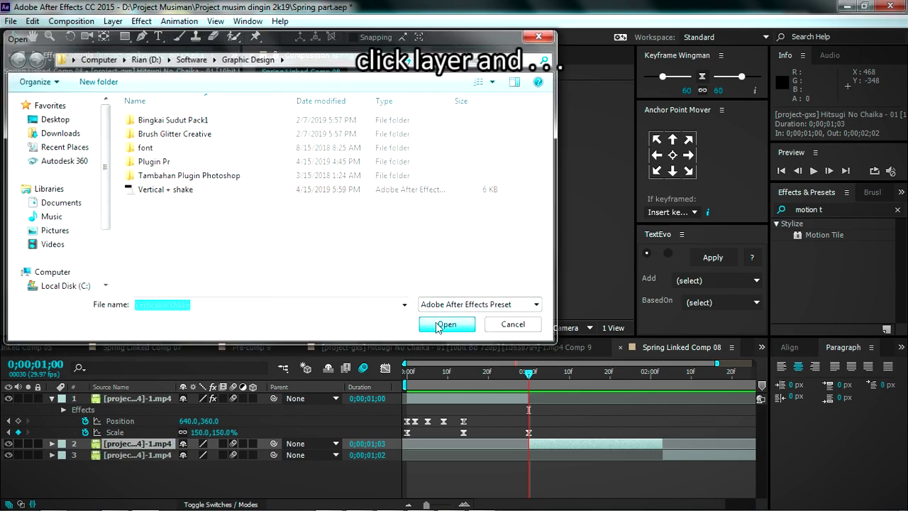
key("u")
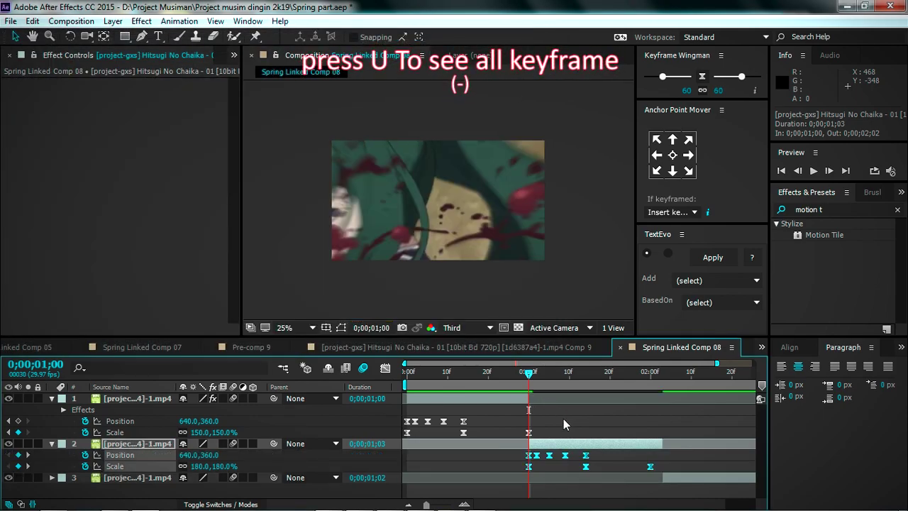
Retime layer 2's last two Scale keyframes to 0;00;01;16 and the clip's end, and apply Motion Tile with Output Width 270, Output Height 220 and Mirror Edges
left_click_drag(563, 419, 529, 417)
key("v")
left_click(588, 468)
left_click_drag(618, 470, 554, 473)
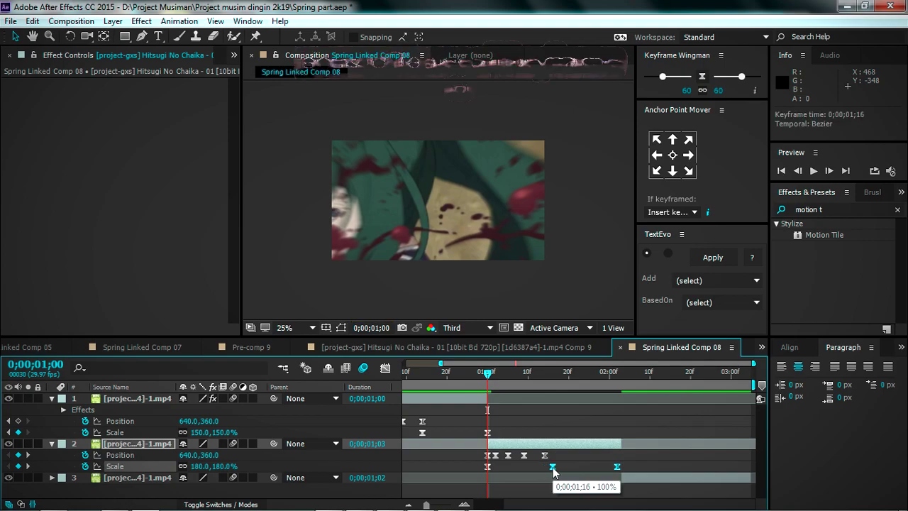
left_click(585, 466)
left_click_drag(614, 466, 617, 461)
left_click_drag(814, 235, 523, 444)
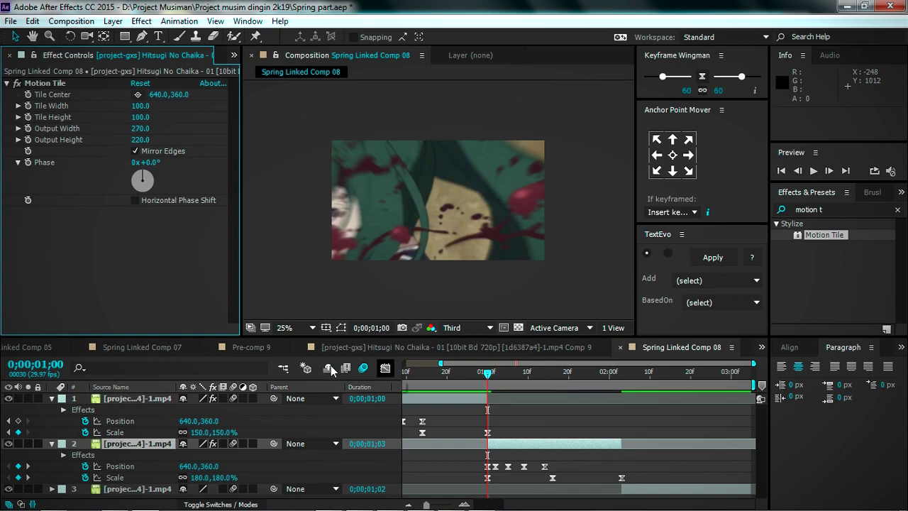
Switch to Windows Explorer and copy the "Vertical + shake" preset file from the Graphic Design folder
mouse_move(145, 505)
left_click(54, 501)
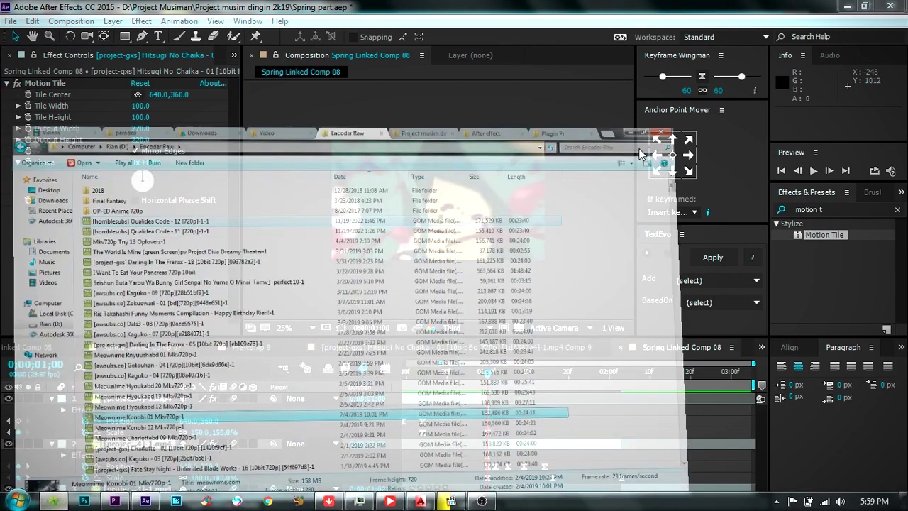
left_click(711, 8)
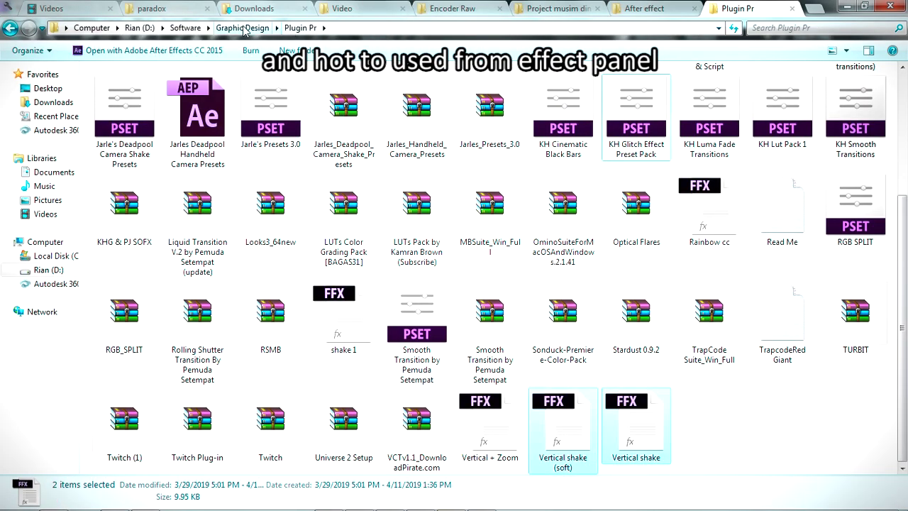
left_click(243, 28)
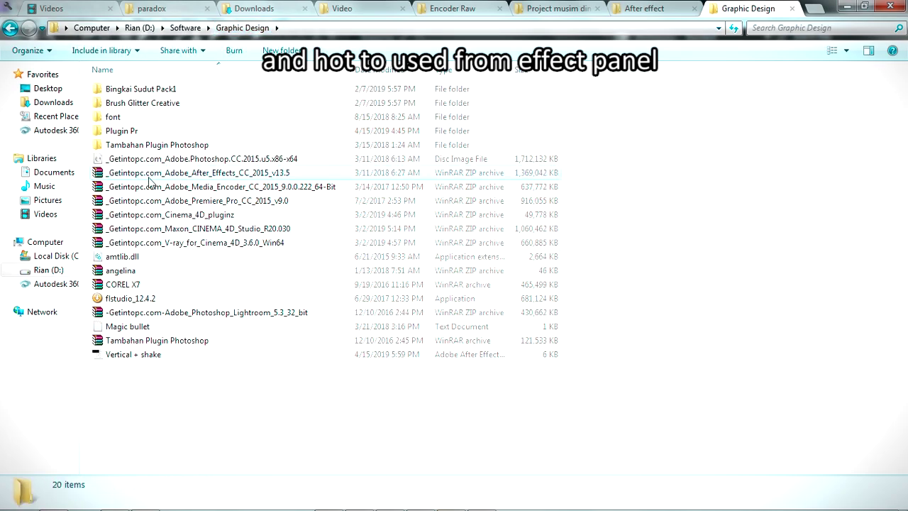
left_click(123, 357)
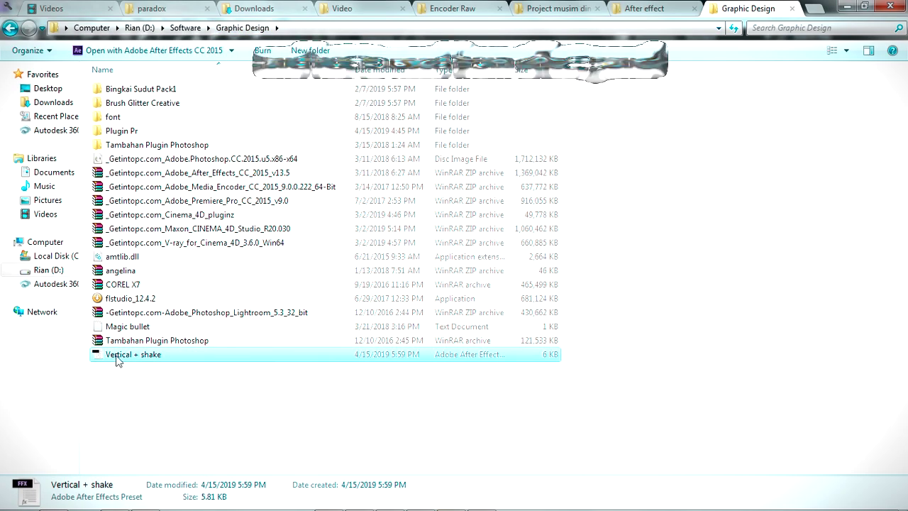
right_click(129, 360)
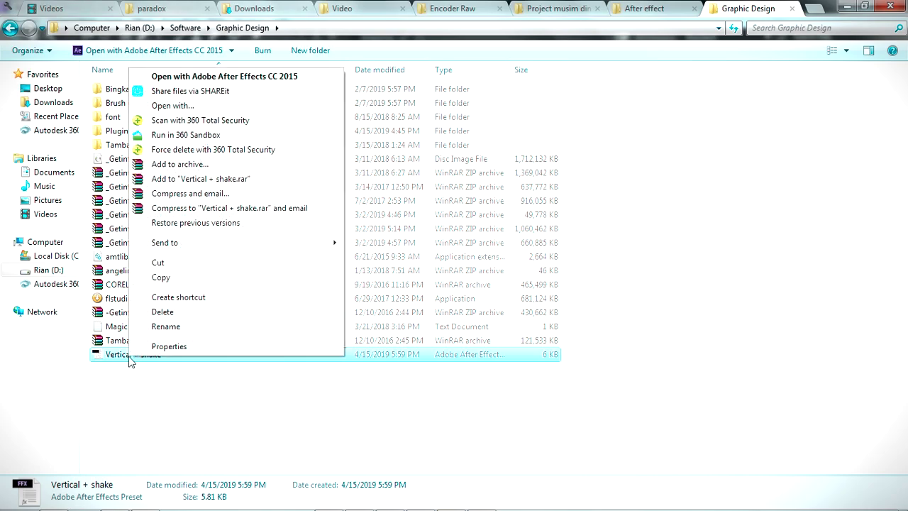
left_click(161, 277)
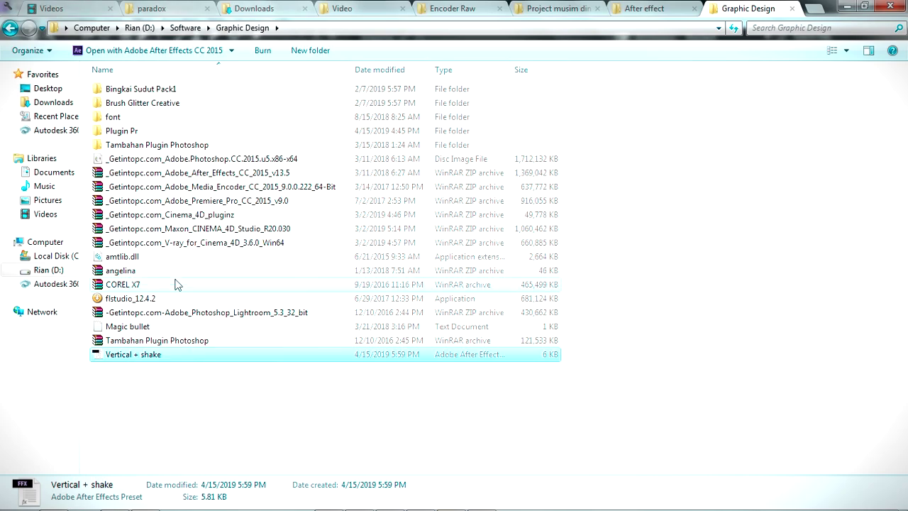
left_click(641, 9)
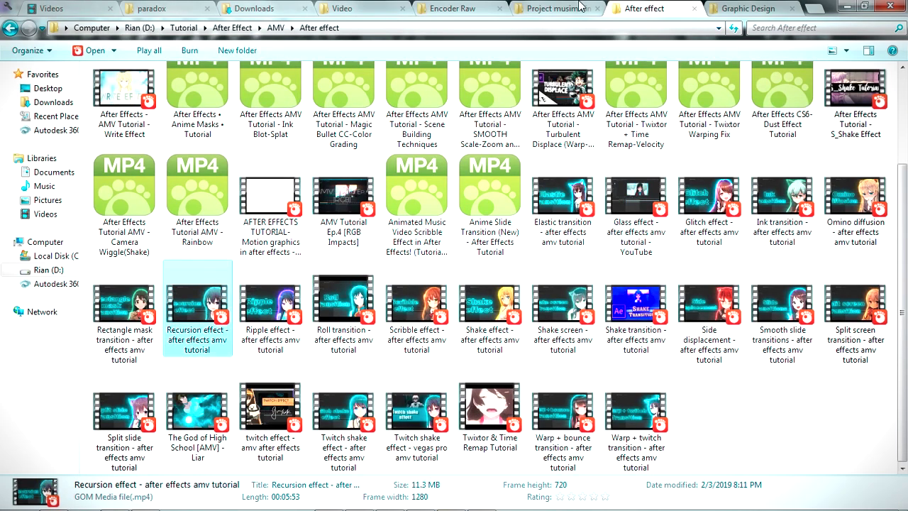
left_click(579, 8)
left_click(452, 9)
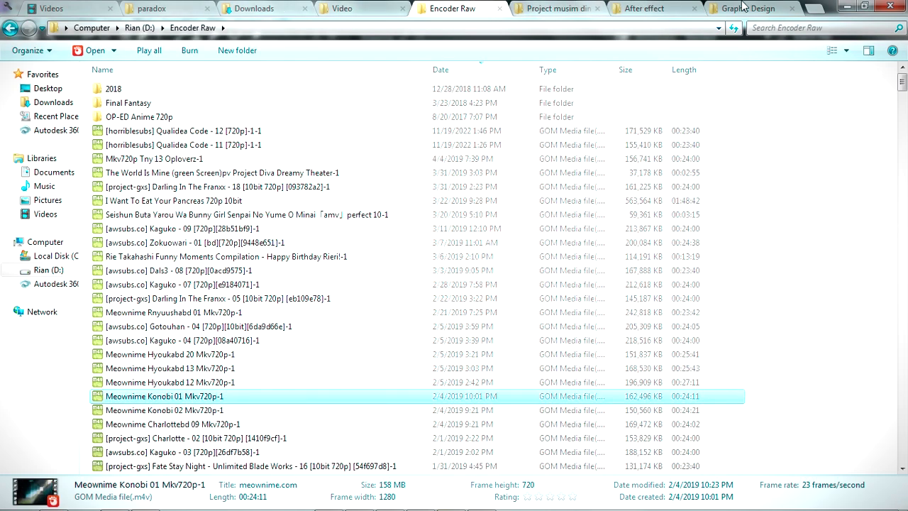
Open the Presets folder under C:\Program Files\Adobe\Adobe After Effects CC 2015\Support Files in a new Explorer tab
left_click(816, 8)
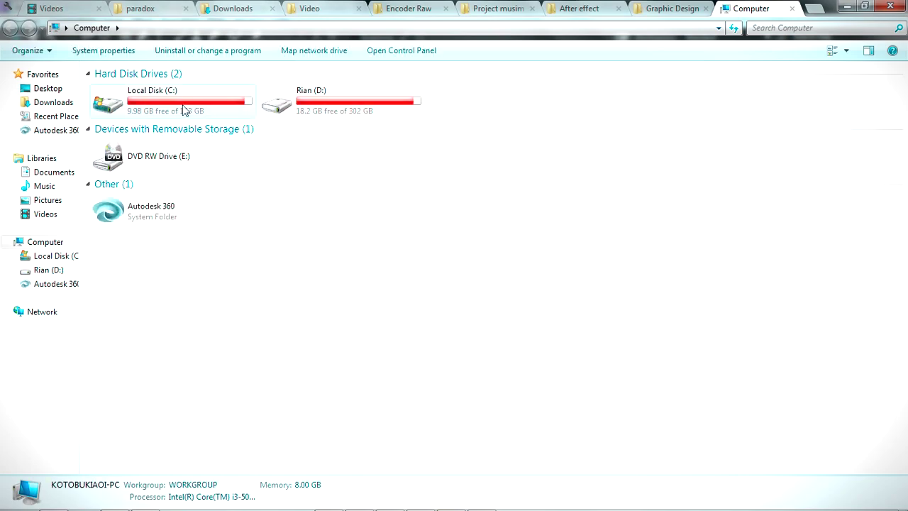
double_click(183, 108)
double_click(134, 145)
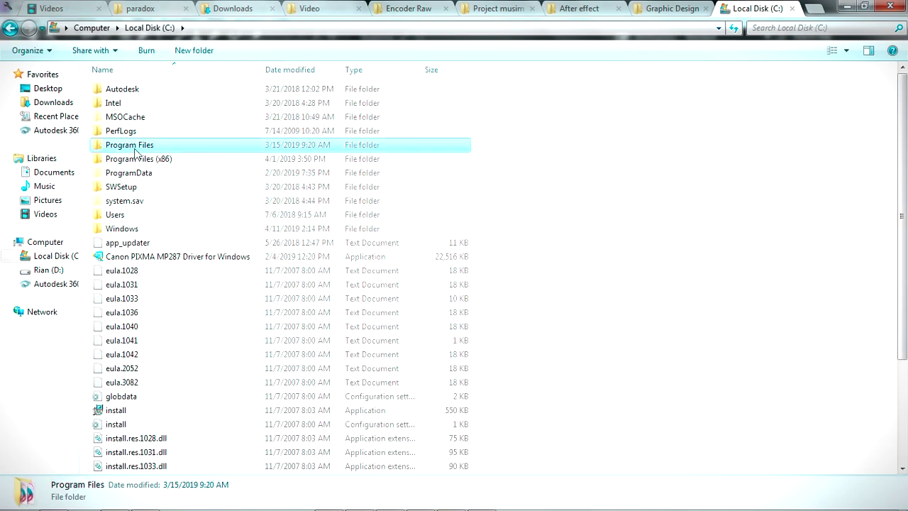
left_click(148, 88)
double_click(147, 89)
left_click(148, 102)
double_click(149, 103)
left_click(141, 93)
double_click(141, 92)
left_click(131, 354)
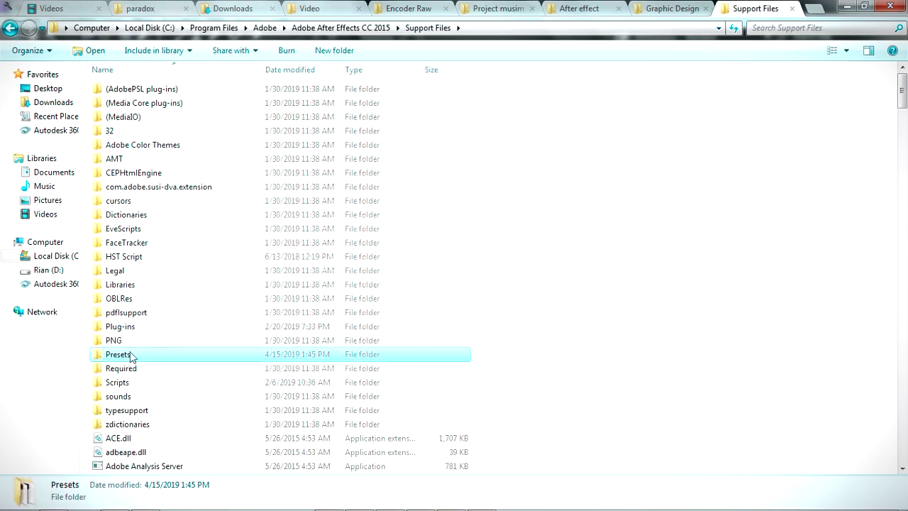
double_click(130, 354)
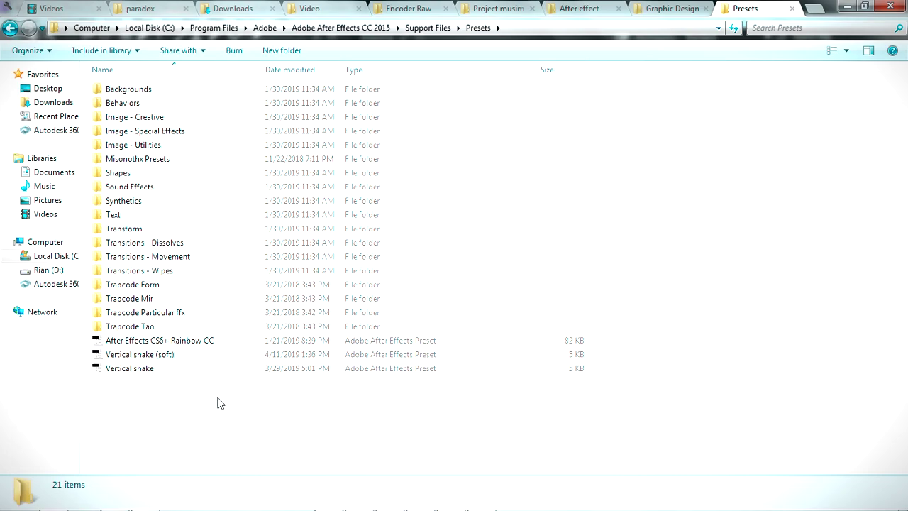
Paste the "Vertical + shake" preset into the Presets folder, granting administrator permission for the copy
right_click(170, 395)
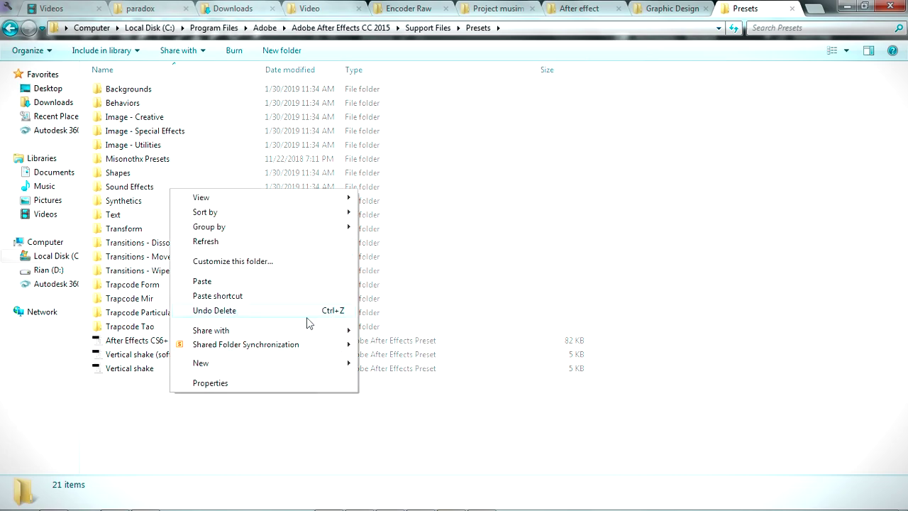
left_click(211, 283)
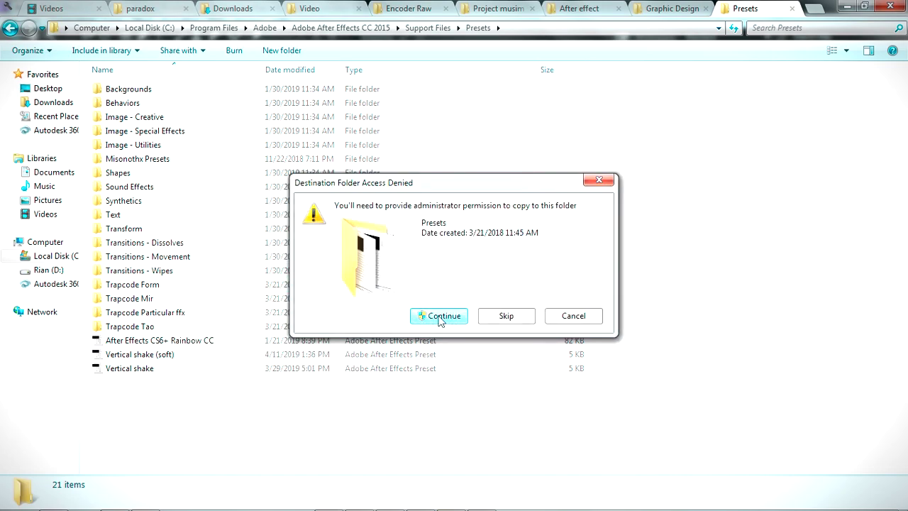
left_click(444, 316)
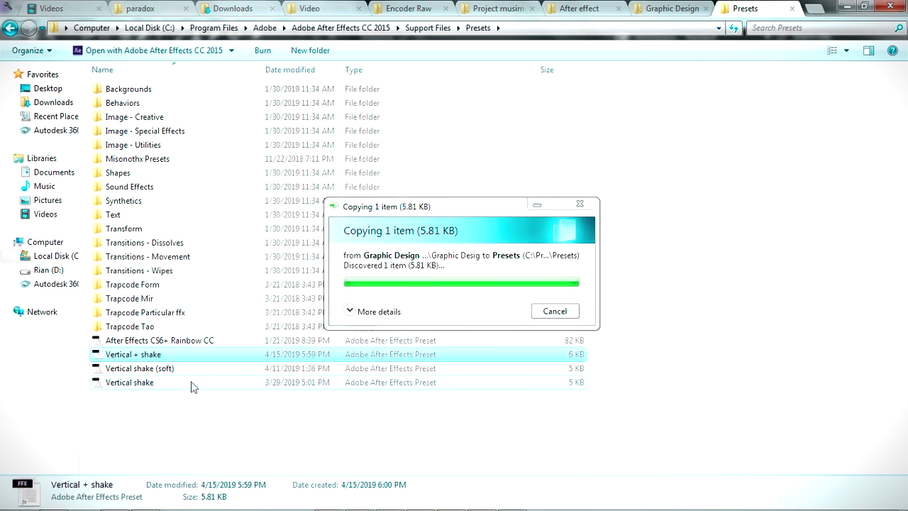
left_click(182, 416)
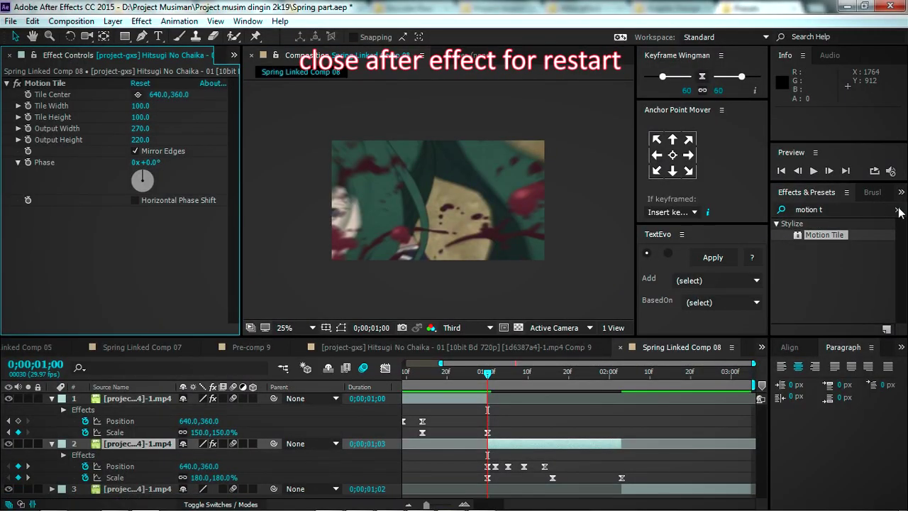
In After Effects, clear the effects search and close the program, saving the changes to Spring part.aep
left_click(897, 210)
left_click_drag(814, 10, 697, 49)
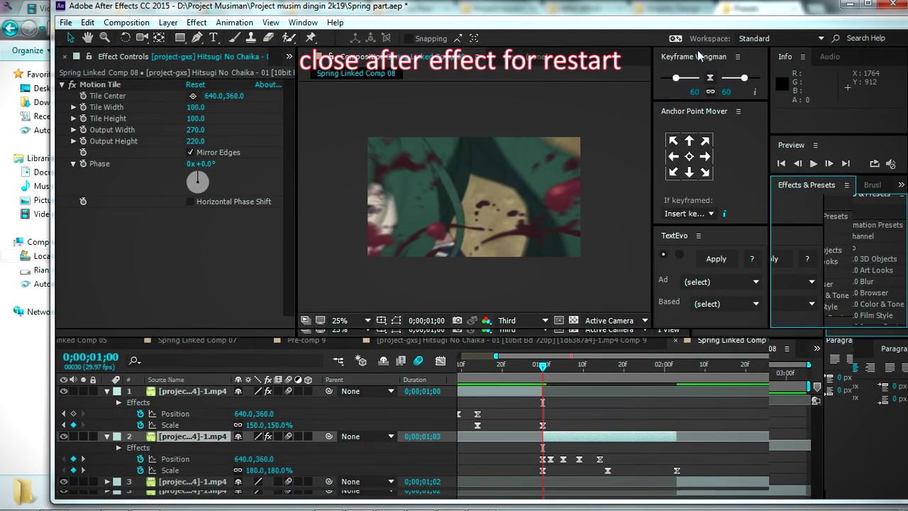
left_click(784, 47)
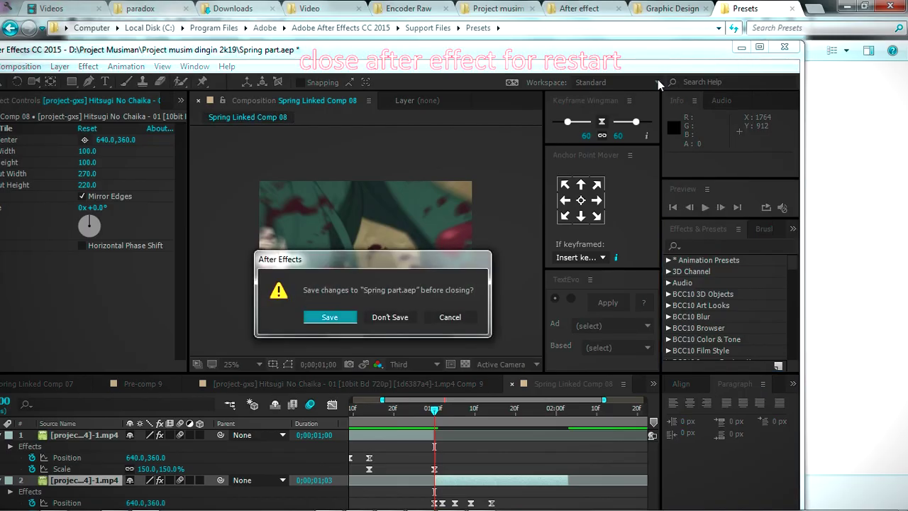
left_click(323, 317)
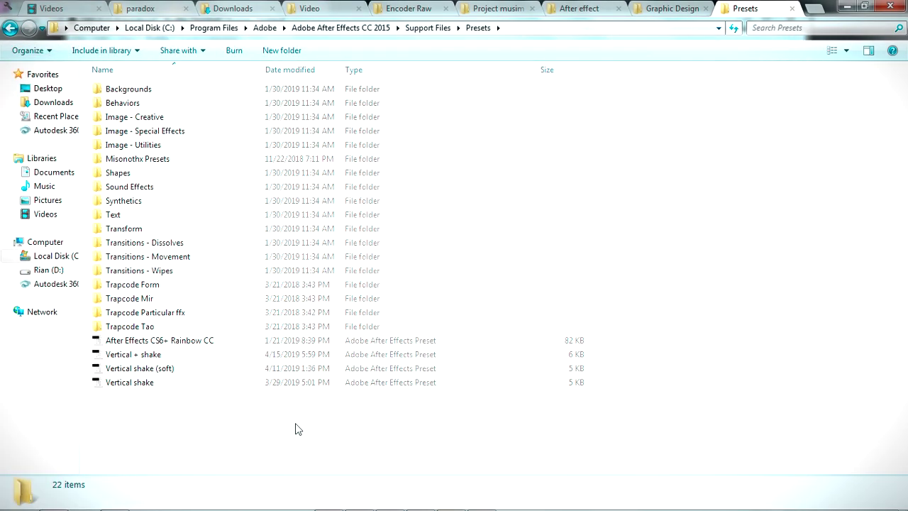
right_click(296, 424)
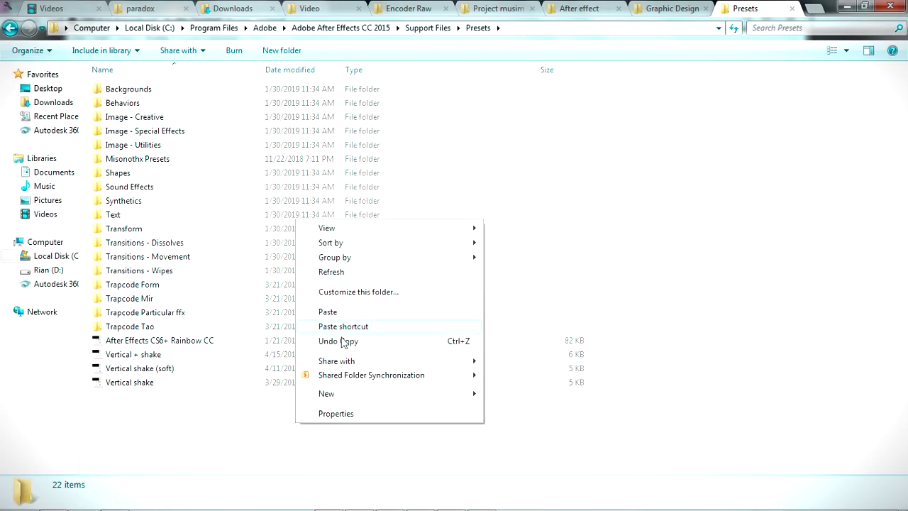
left_click(346, 274)
right_click(292, 424)
left_click(327, 273)
right_click(309, 420)
left_click(355, 271)
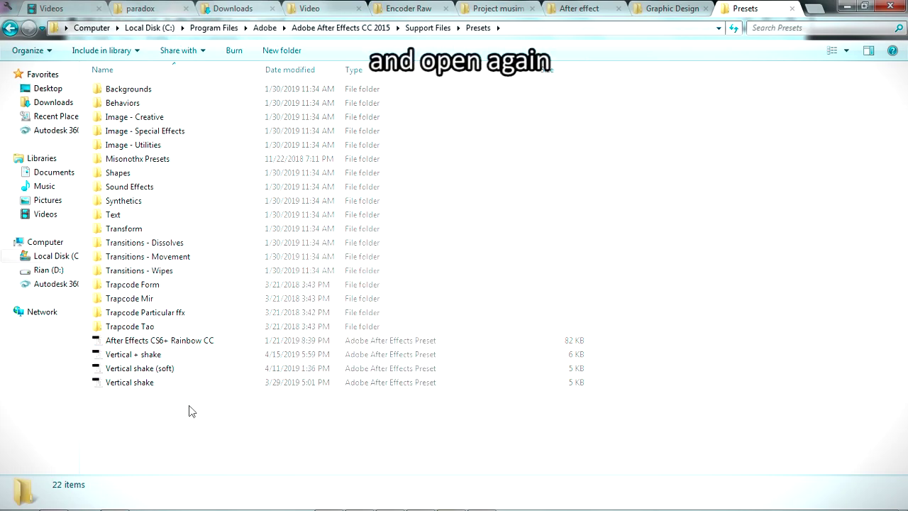
Relaunch After Effects, dismiss the Animation Composer update notices, reopen the recent project Spring part.aep and maximize the window
mouse_move(225, 503)
left_click(145, 501)
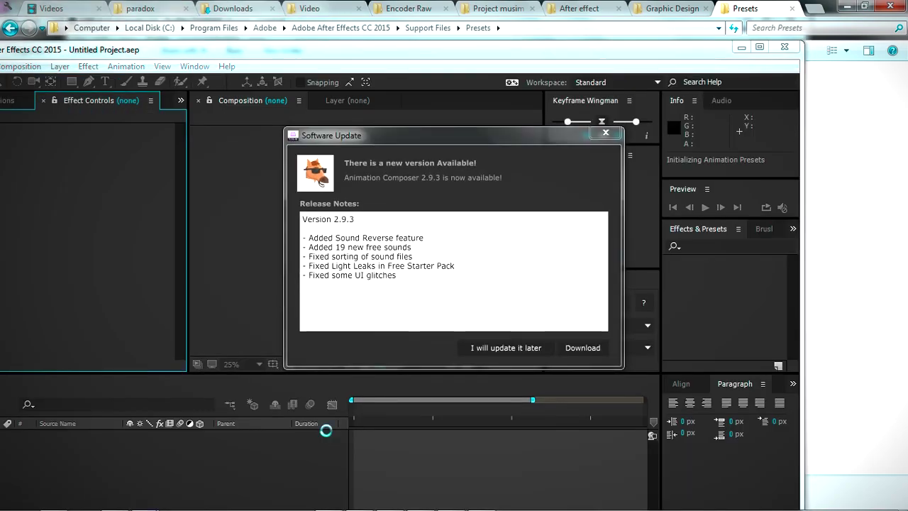
left_click(602, 134)
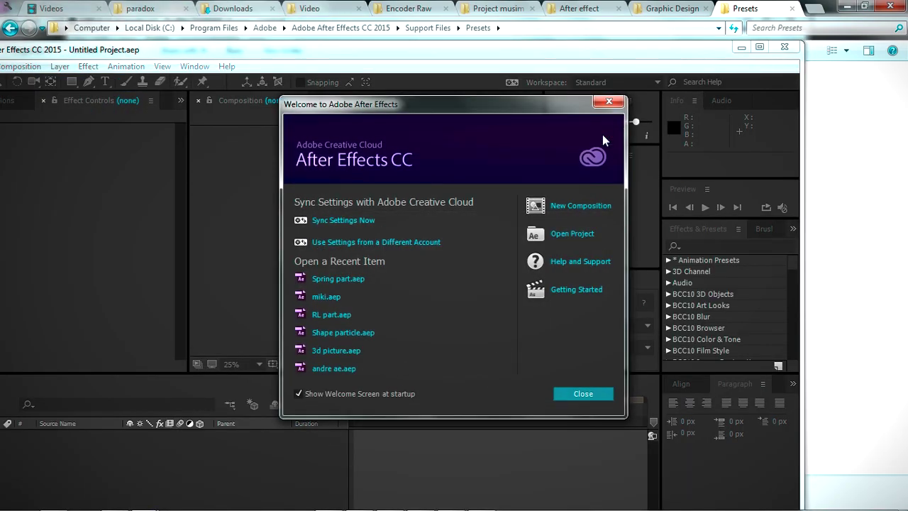
left_click(327, 278)
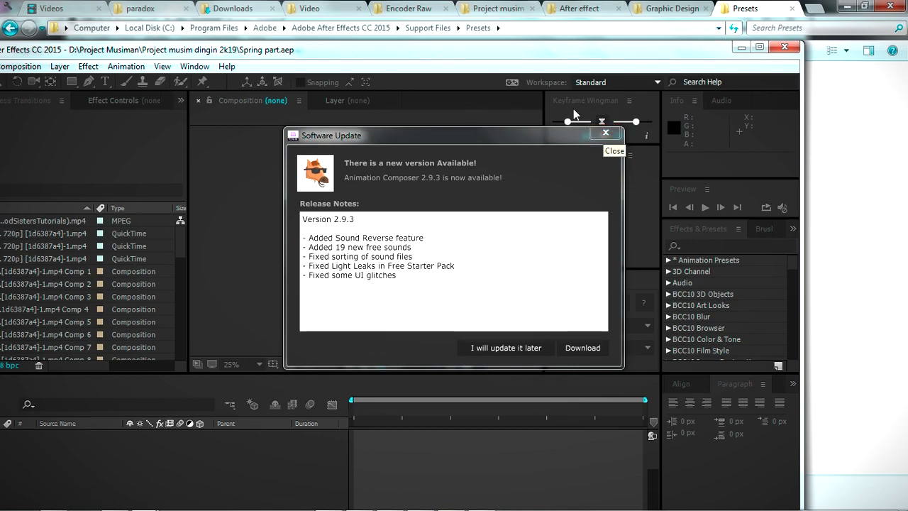
left_click(605, 134)
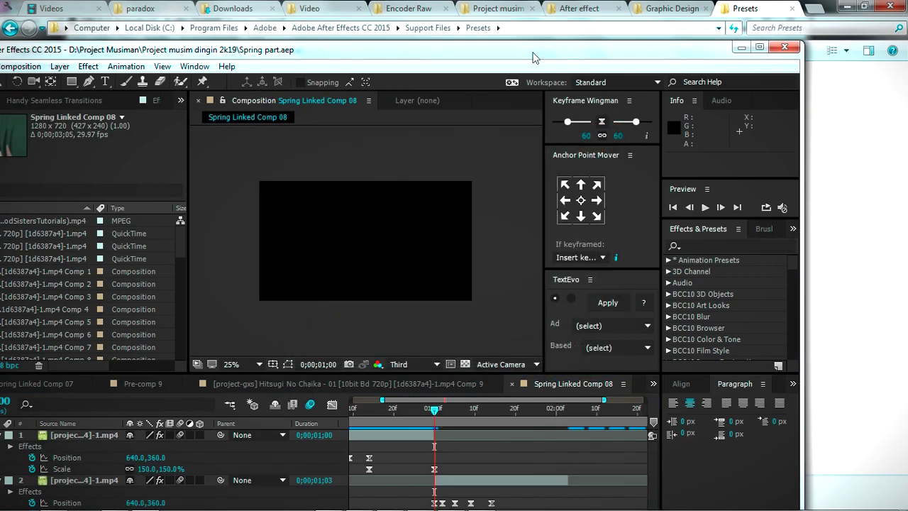
double_click(534, 50)
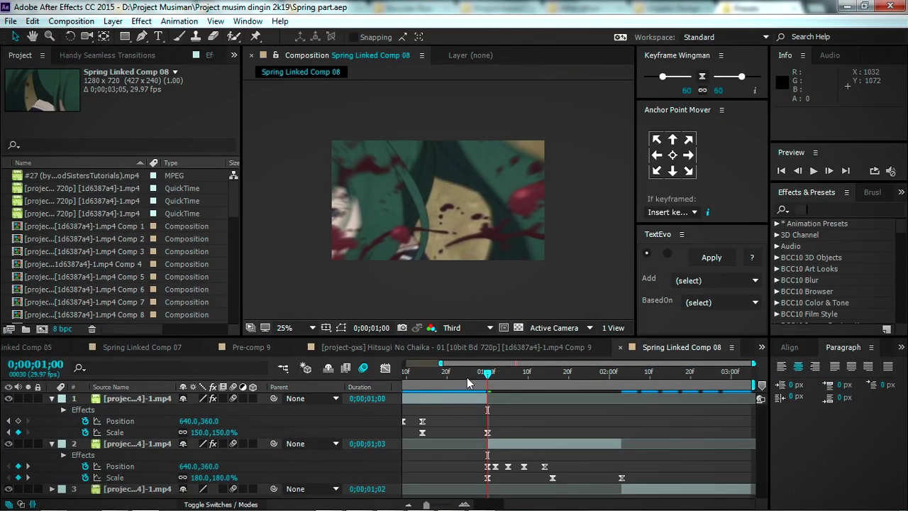
Search the effects for "vertical" and apply the "Vertical + shake" preset to the third clip at 0;00;02;03
left_click_drag(463, 384, 358, 382)
left_click(828, 208)
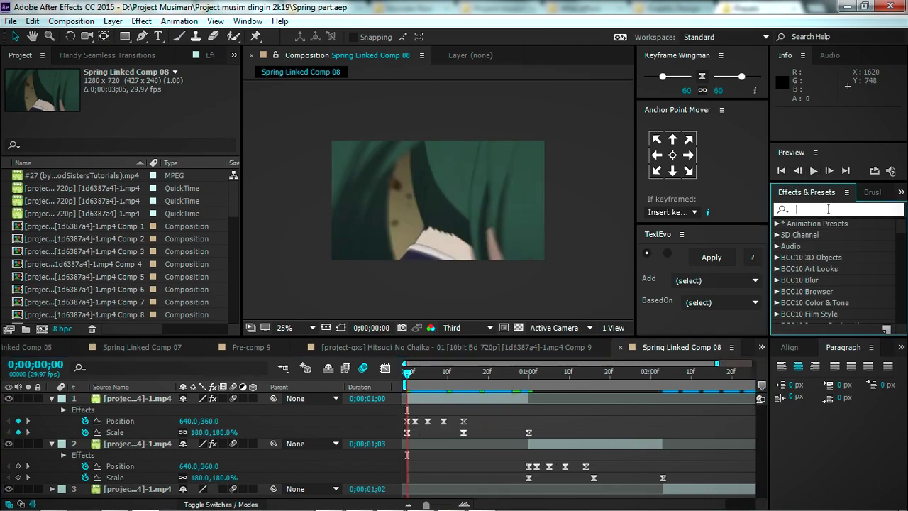
type("vertical")
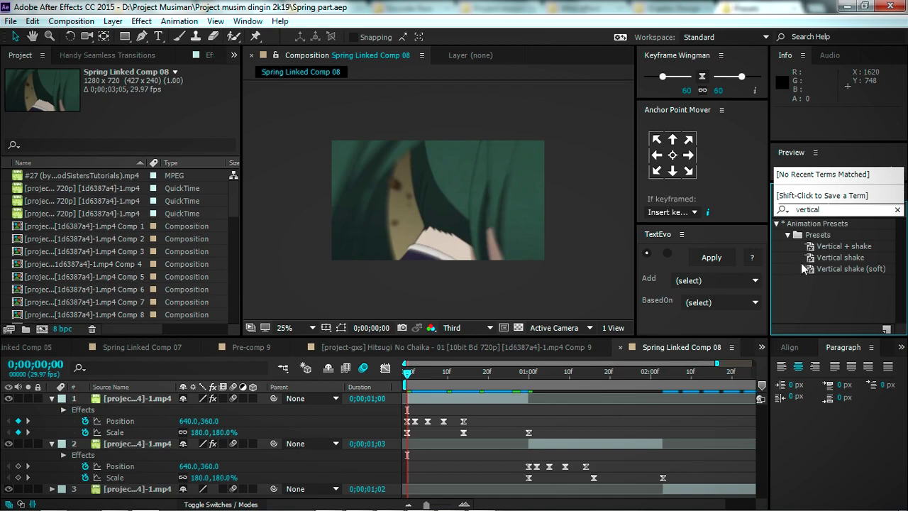
left_click_drag(654, 361, 664, 377)
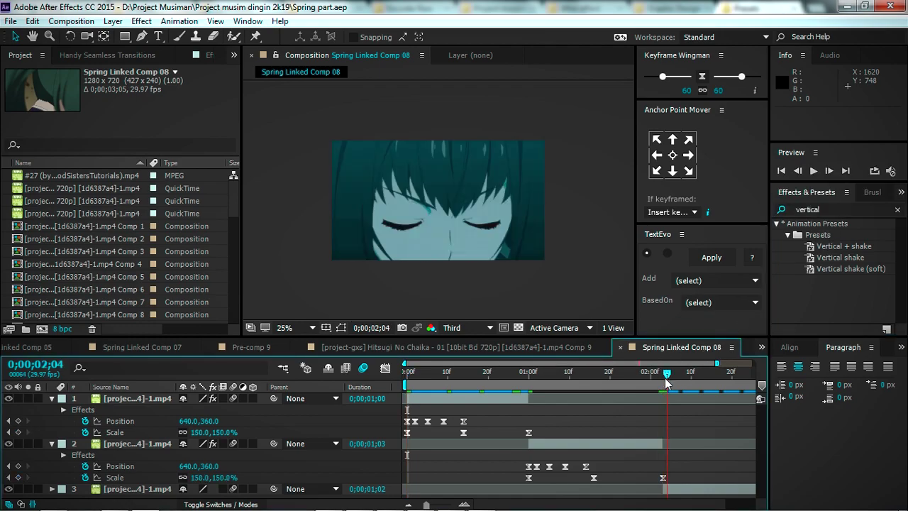
left_click(690, 491)
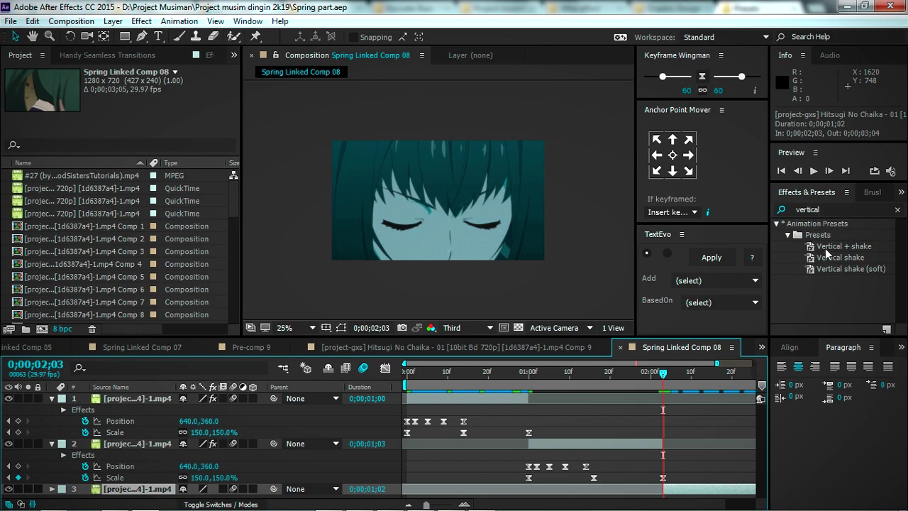
left_click_drag(816, 247, 674, 486)
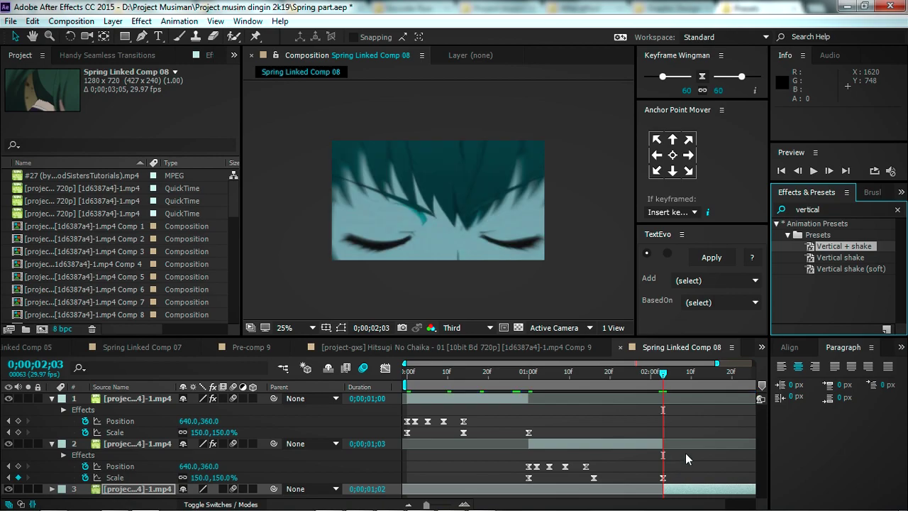
Reveal the third clip's keyframes and move its last Scale keyframe to the end of the clip
scroll(638, 432, "right", 2)
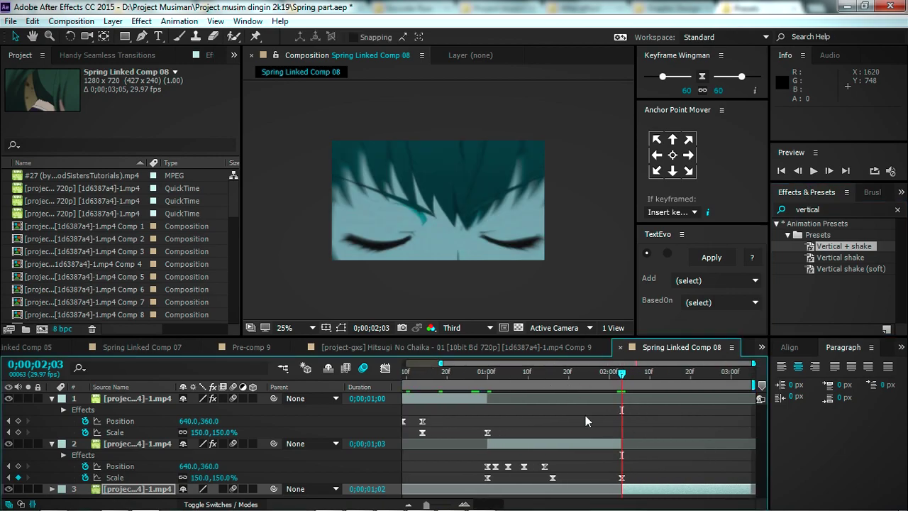
key("u")
scroll(658, 456, "down", 1)
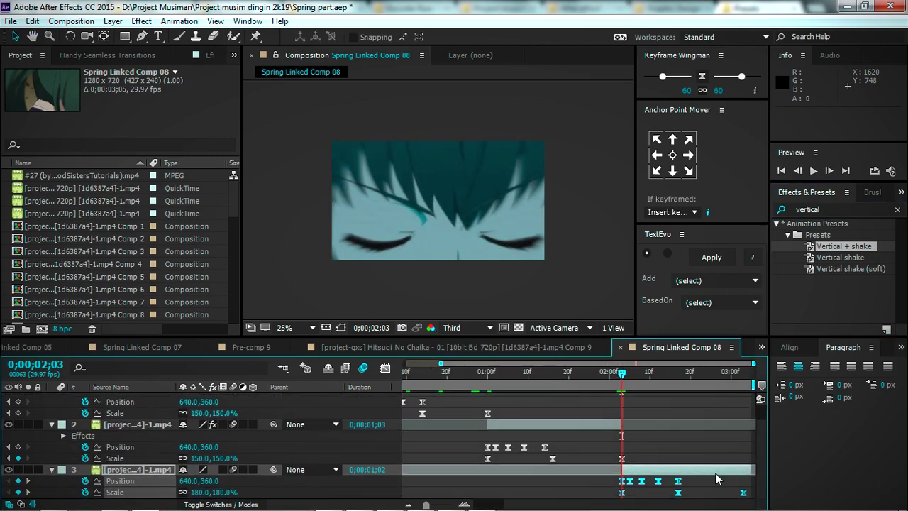
left_click(741, 499)
left_click(744, 492)
left_click_drag(750, 496, 753, 497)
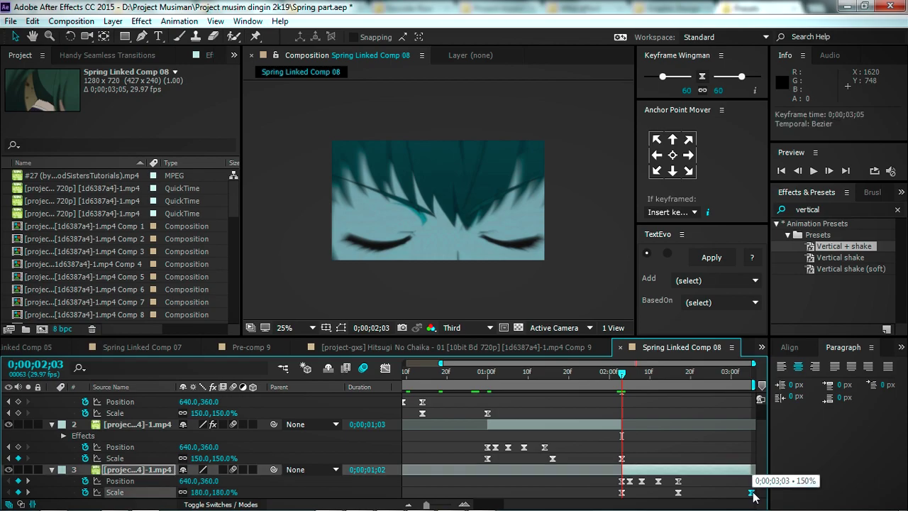
Copy the Motion Tile effect from the second clip to the third clip and preview the composition
left_click(576, 426)
left_click(213, 55)
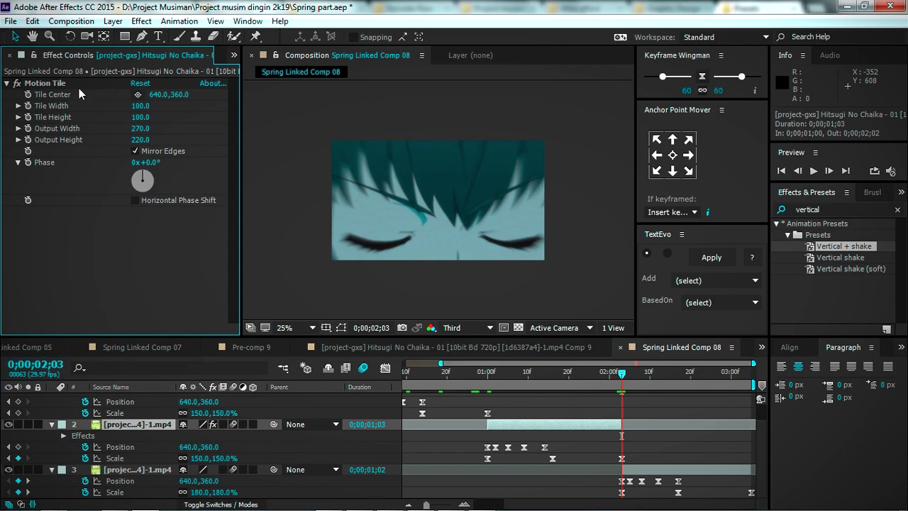
left_click(648, 470)
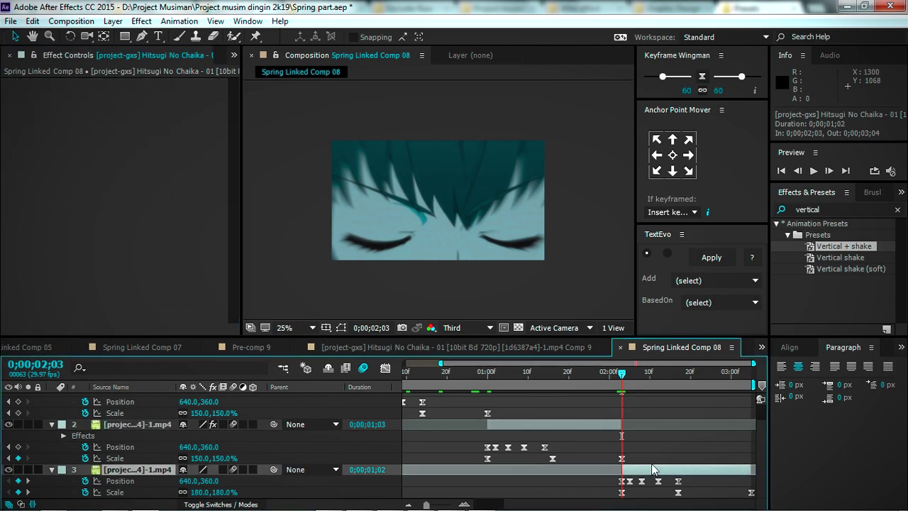
key("minus")
key("space")
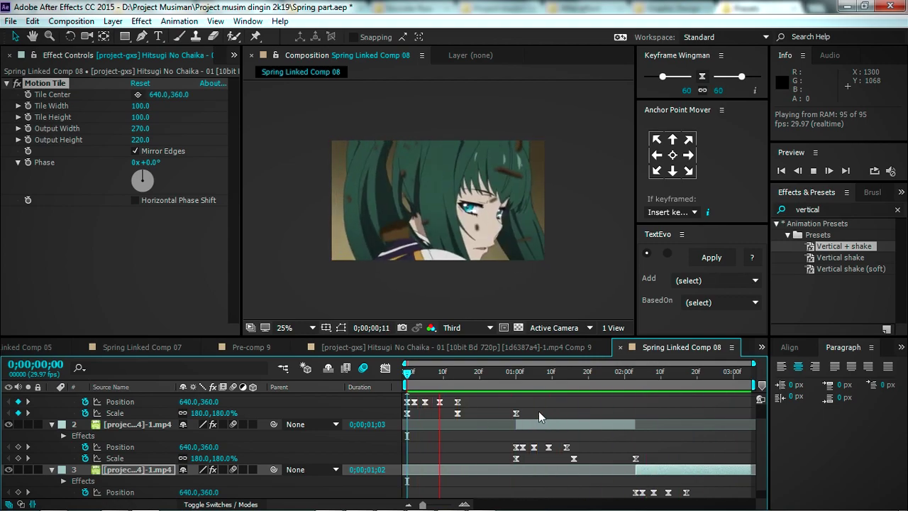
key("space")
Add an adjustment layer above all clips and apply the RSMB effect to it
scroll(375, 410, "up", 1)
right_click(381, 429)
mouse_move(447, 299)
left_click(580, 404)
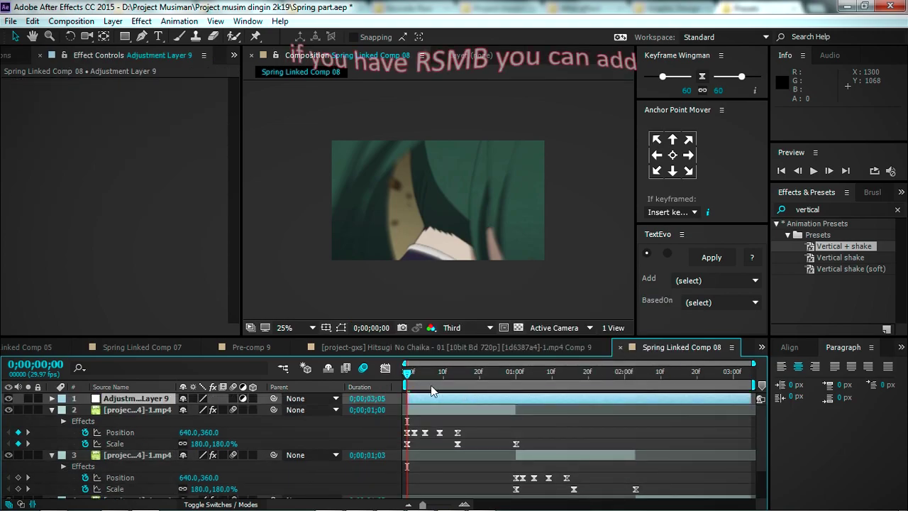
key("ctrl+5")
type("rsmb")
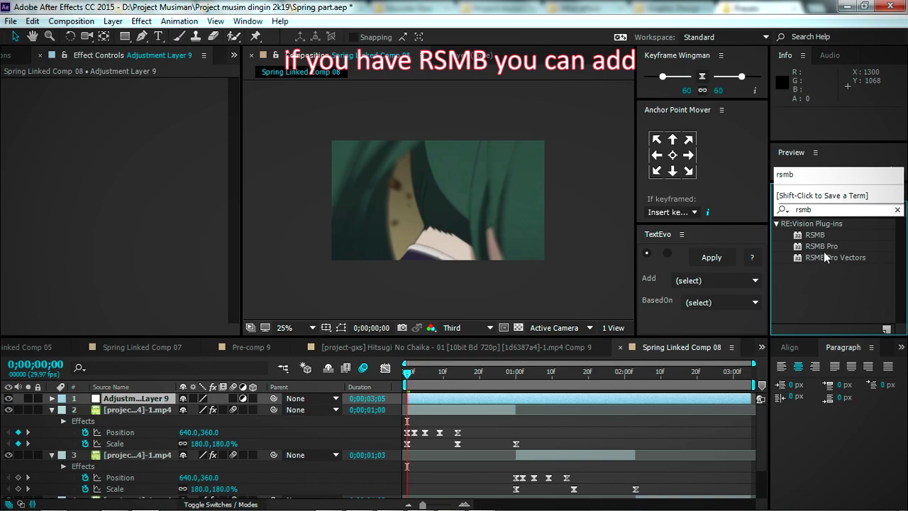
left_click_drag(814, 234, 421, 398)
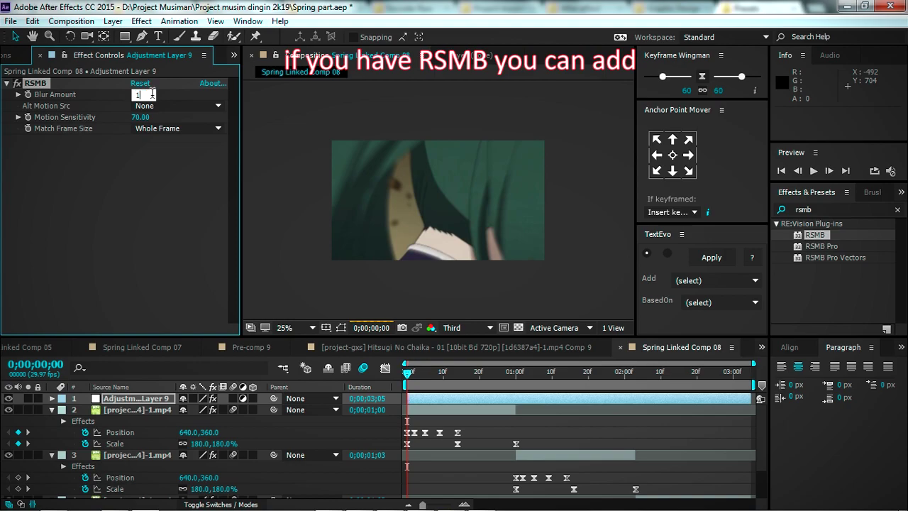
Set RSMB's Blur Amount to 1 and Motion Sensitivity to 2, and preview the composition
left_click(140, 117)
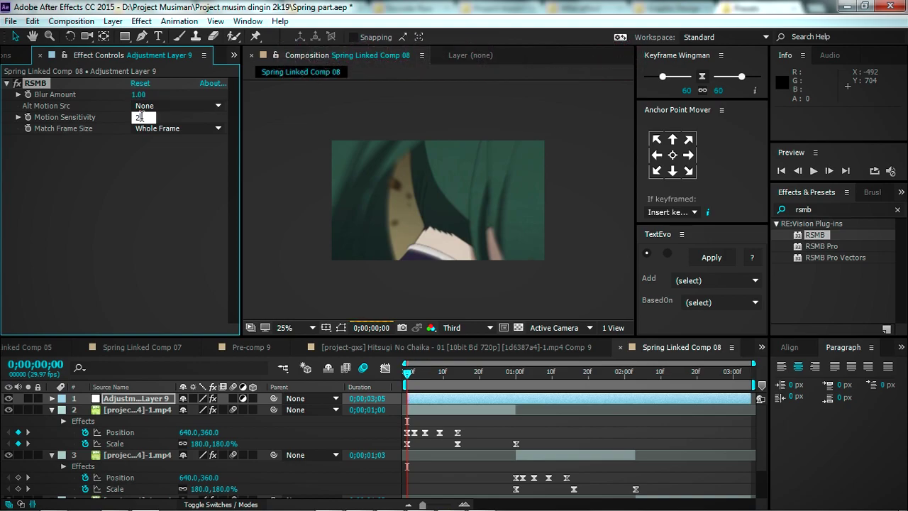
type("2")
key("Return")
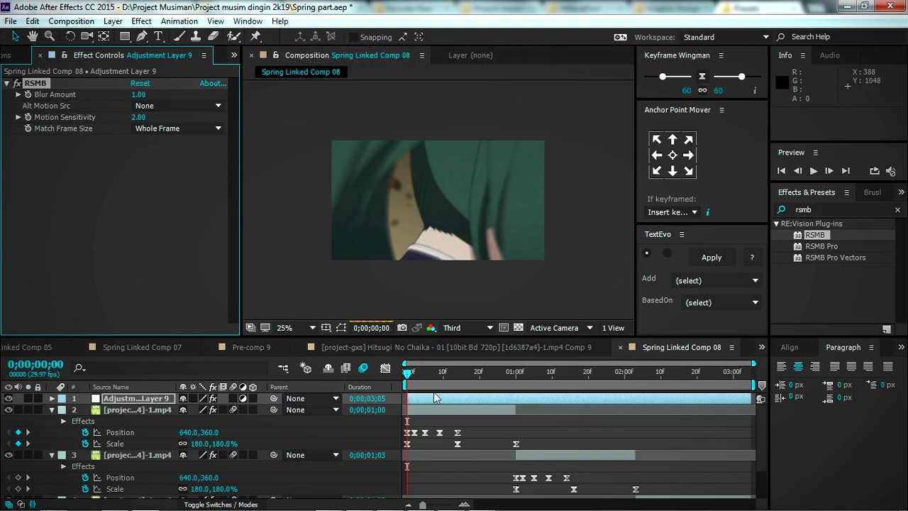
key("space")
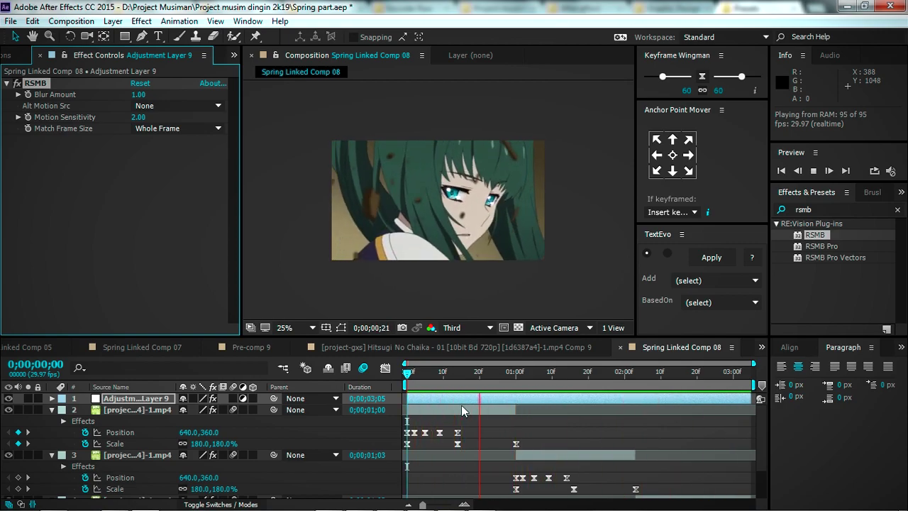
Duplicate the adjustment layer and delete the RSMB effect from the copy
left_click(435, 397)
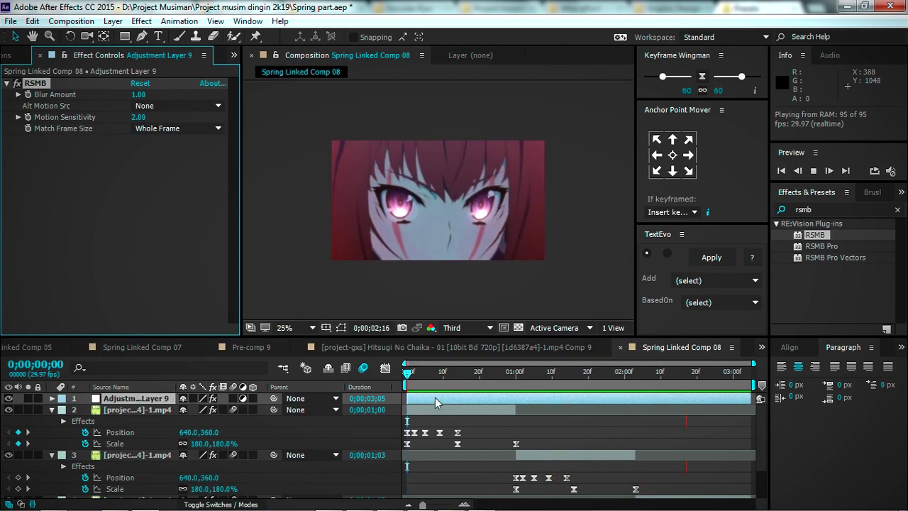
key("ctrl+d")
left_click(35, 83)
key("Delete")
At 0;00;01;14, search the effects for "look" and apply Magic Bullet Looks to the top adjustment layer
left_click(566, 372)
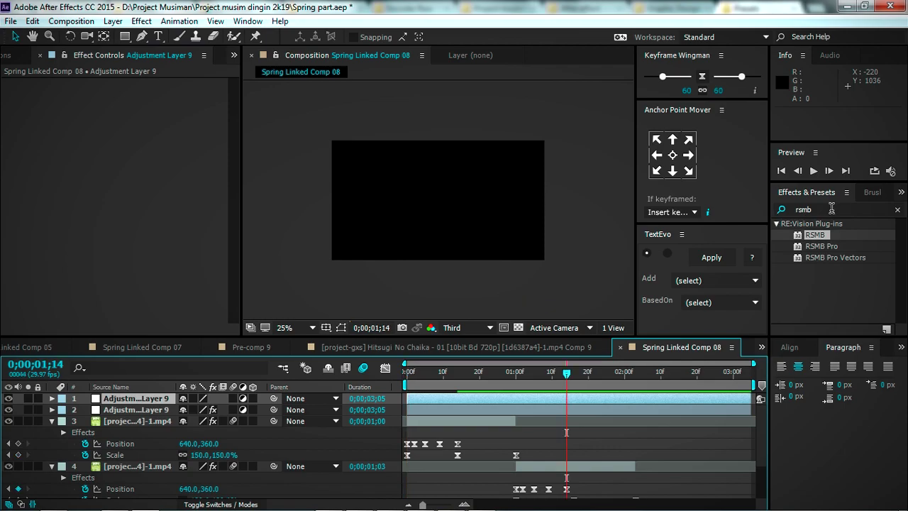
key("ctrl+5")
type("lok")
key("BackSpace")
key("BackSpace")
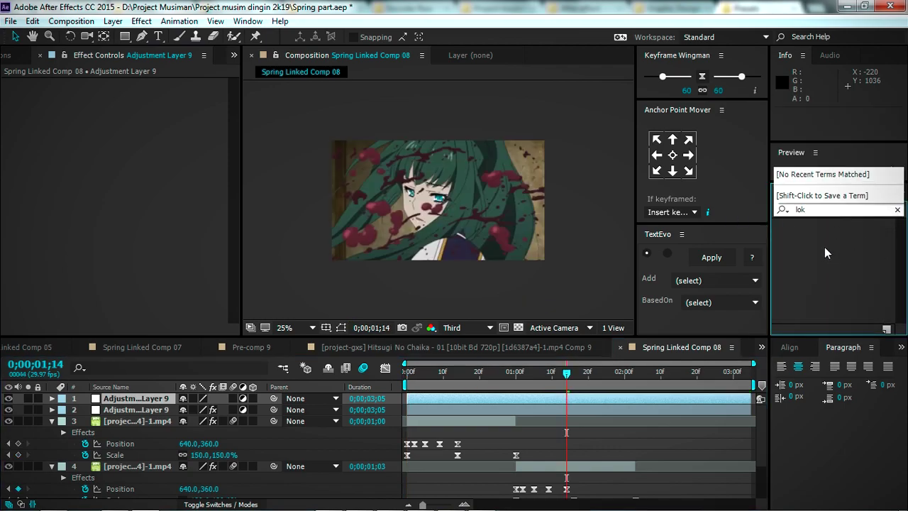
type("ook")
left_click_drag(801, 259, 484, 398)
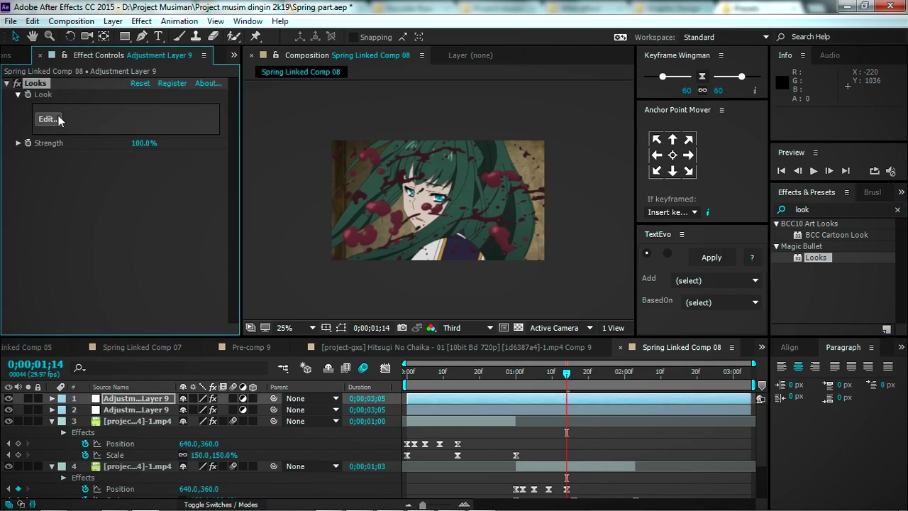
Edit the look, adding Spot Exposure to the Subject stage and Lens Distortion and Anamorphic Flare to the Lens stage
left_click(53, 121)
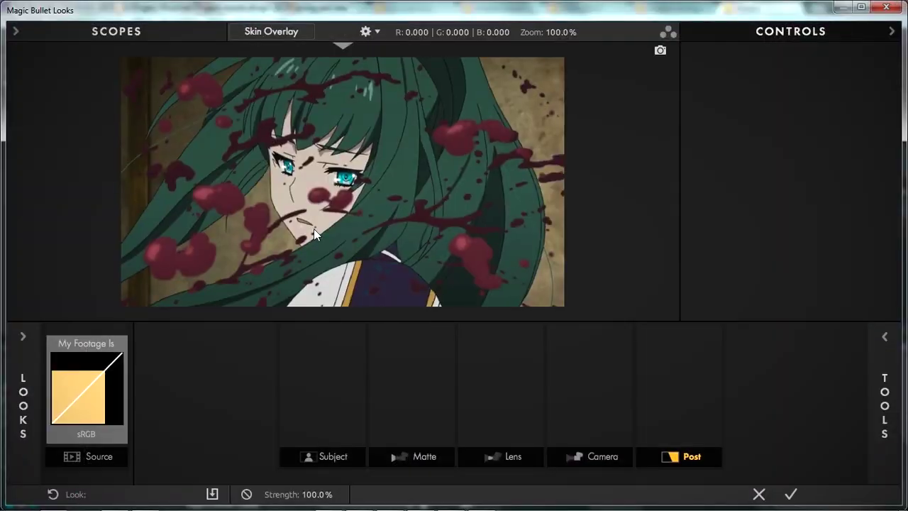
left_click(332, 456)
left_click_drag(608, 101, 322, 383)
left_click(700, 310)
left_click_drag(698, 100, 468, 369)
left_click(885, 336)
left_click_drag(698, 213, 464, 383)
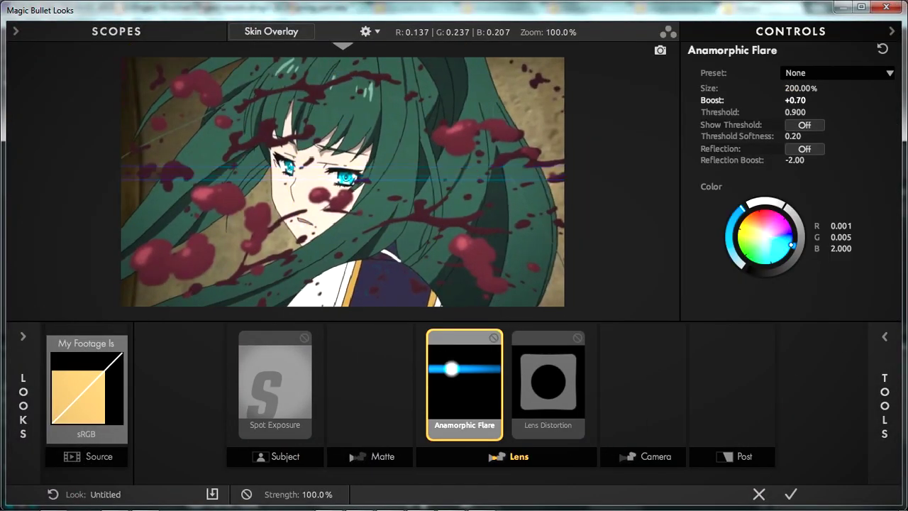
Add Colorista to the Post stage and boost the saturation of its cyan, red and blue HSL colors
left_click(884, 336)
left_click(855, 308)
left_click_drag(542, 149, 732, 383)
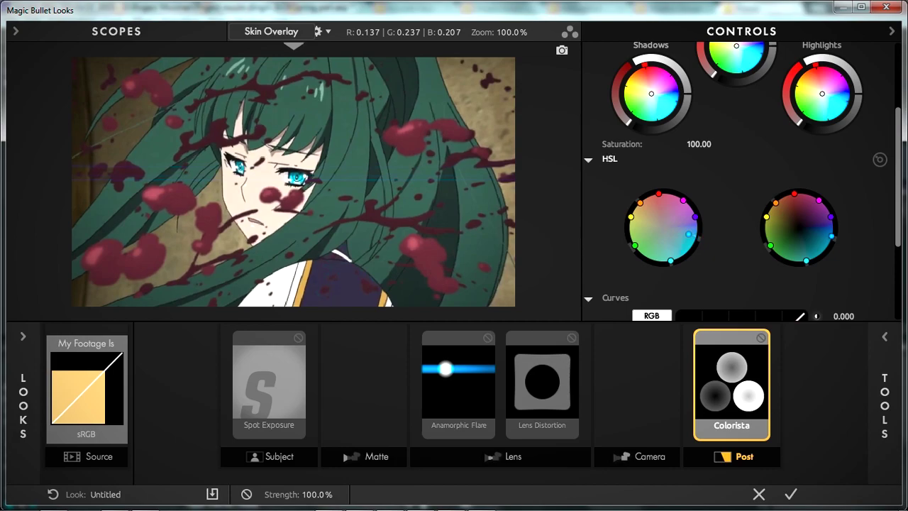
left_click_drag(714, 257, 686, 278)
left_click_drag(659, 193, 643, 180)
left_click_drag(695, 216, 720, 209)
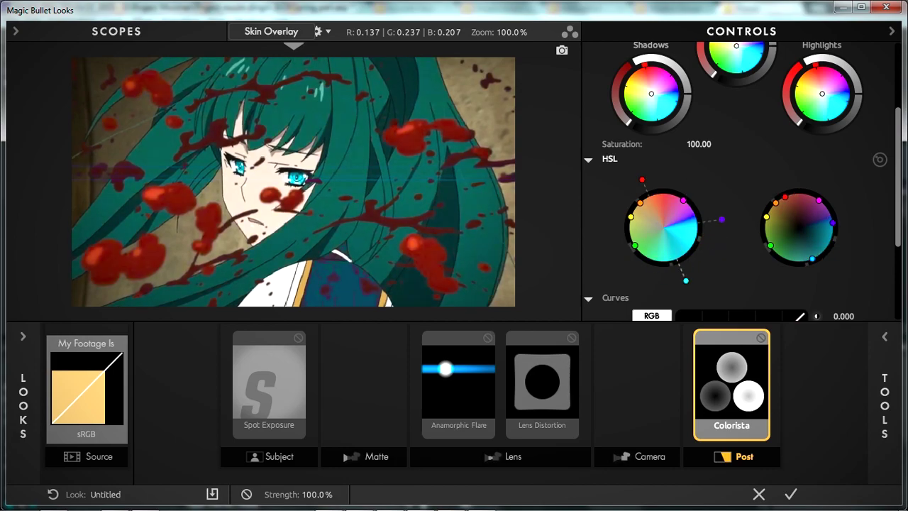
Adjust the Colorista curve to increase the image's contrast
scroll(727, 248, "down", 4)
left_click_drag(727, 248, 720, 234)
scroll(727, 241, "up", 4)
Look through the Post, Camera, Lens and Matte tools, accept the look and preview the composition from the start
left_click(884, 336)
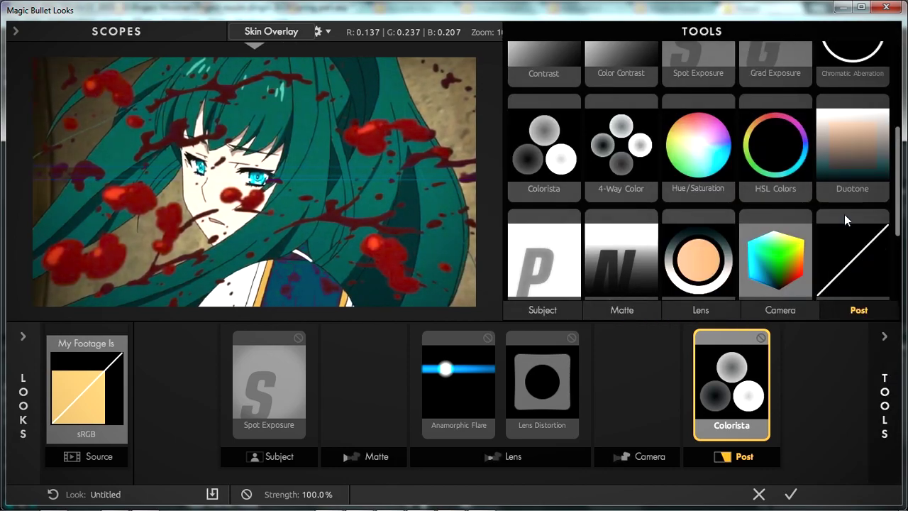
scroll(844, 214, "up", 5)
left_click(780, 310)
left_click(701, 310)
left_click(622, 310)
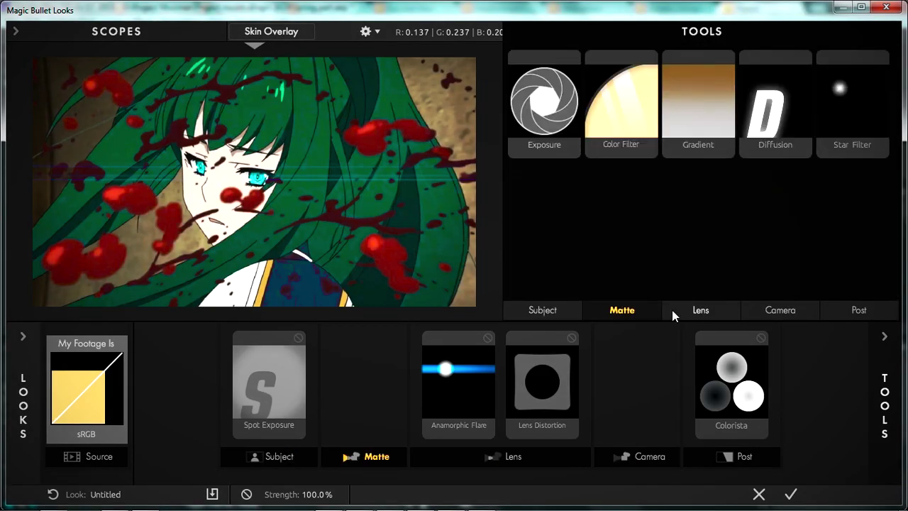
left_click(780, 310)
scroll(793, 248, "down", 3)
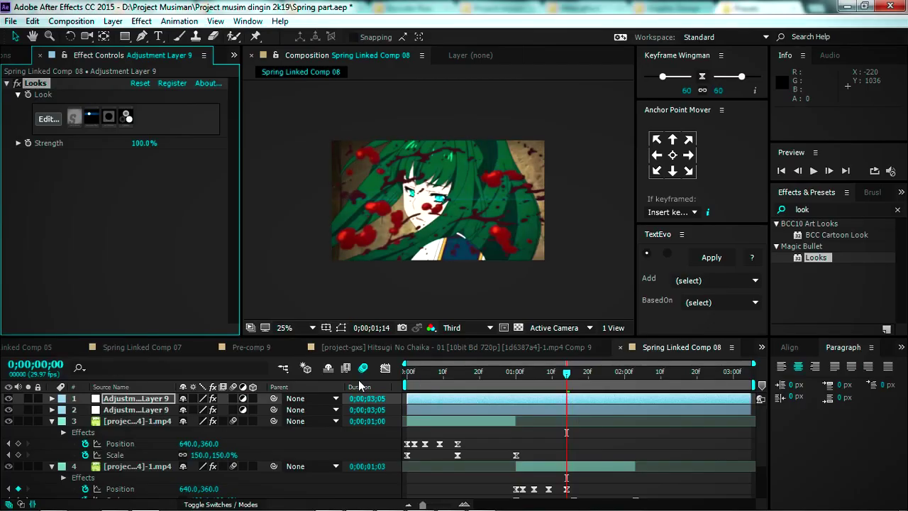
left_click(813, 171)
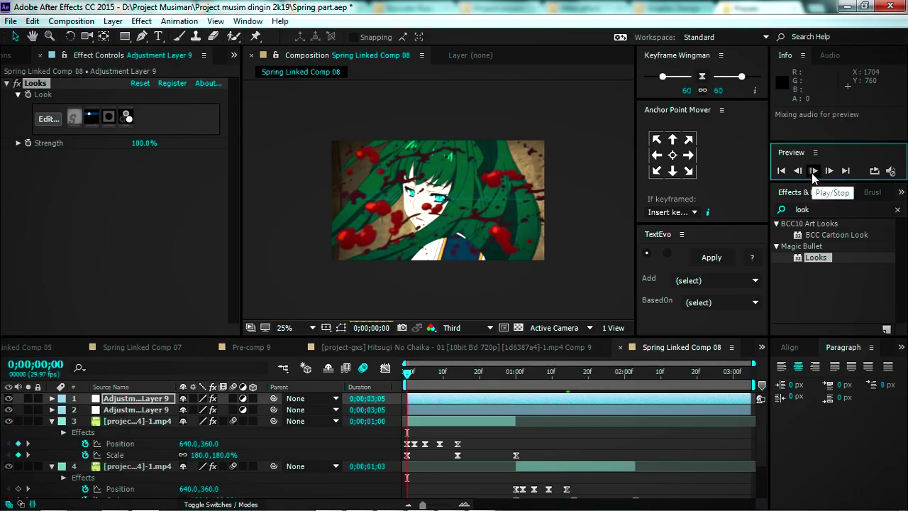